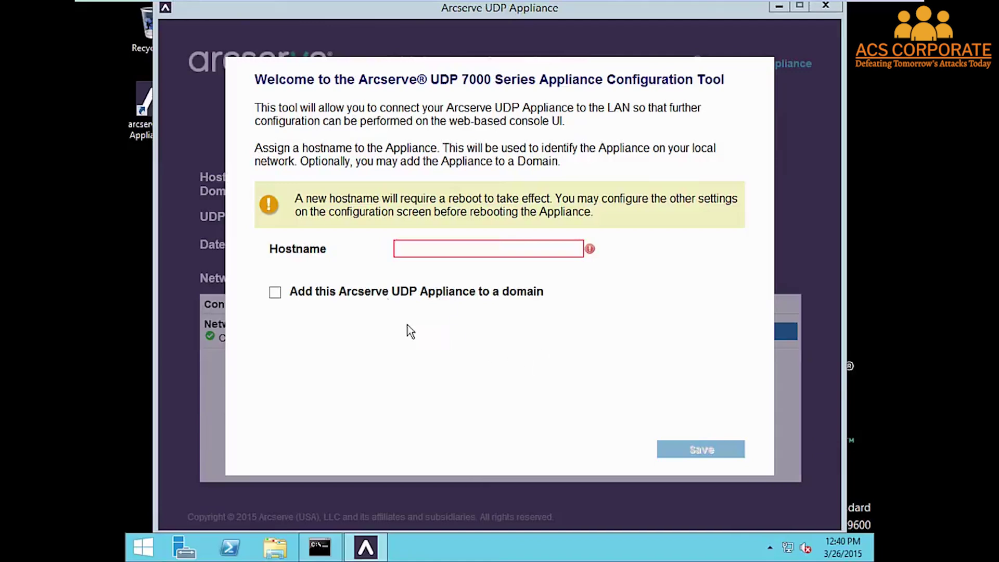
Set the appliance's hostname to "appliance", leave it out of a domain, and save
{"action": "left_click", "coordinate": [423, 247]}
{"action": "type", "text": "appliance"}
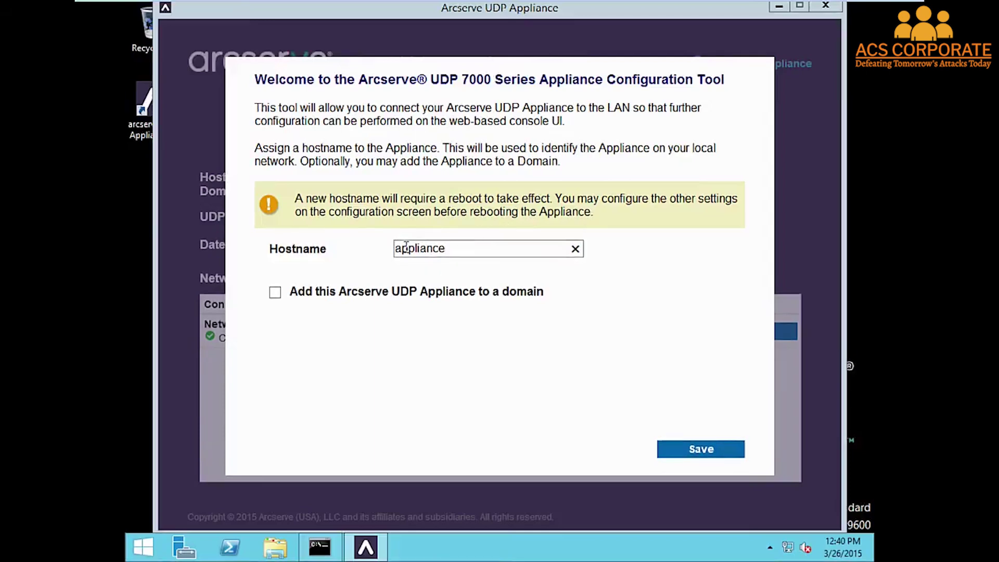
{"action": "left_click", "coordinate": [276, 292]}
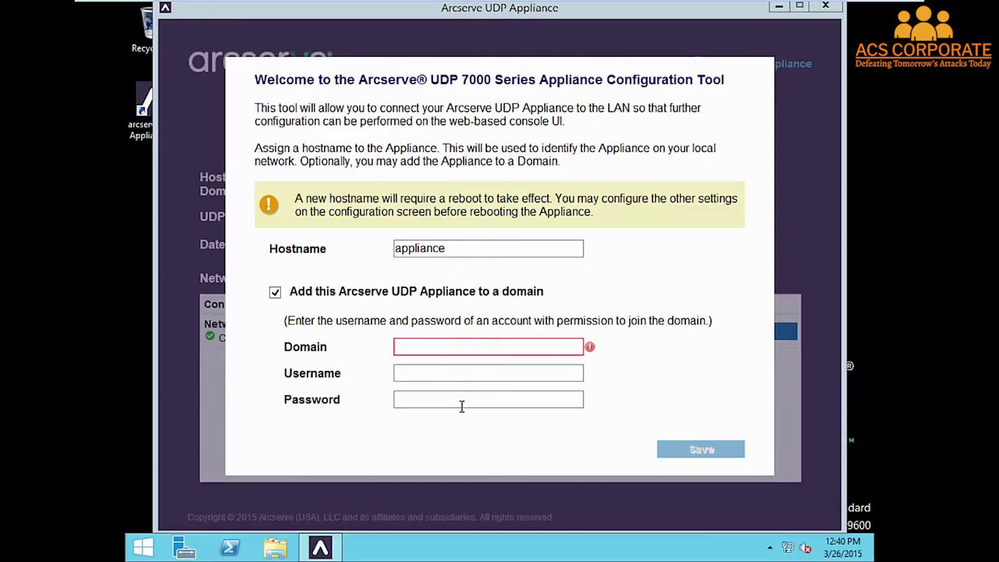
{"action": "left_click", "coordinate": [277, 294]}
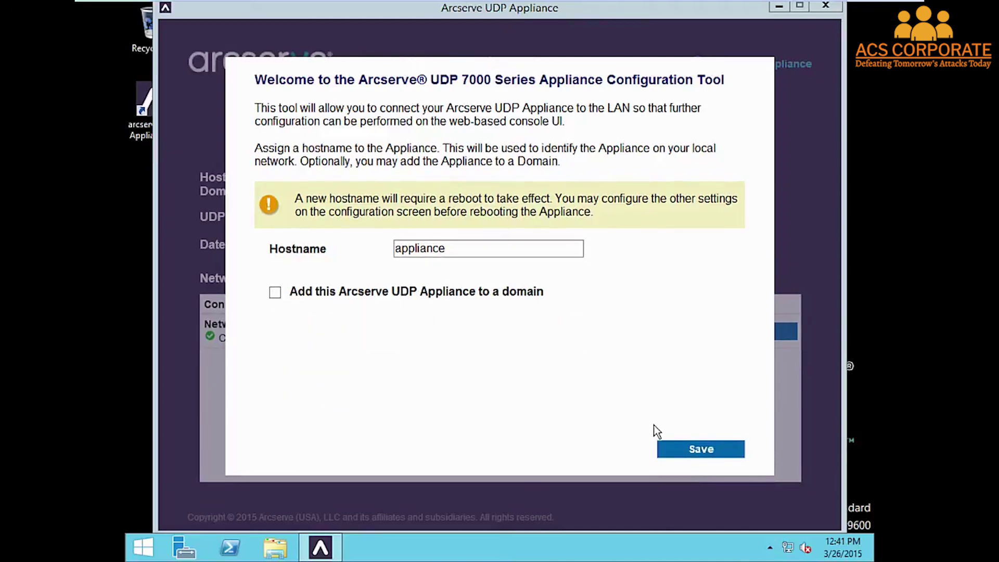
{"action": "left_click", "coordinate": [692, 450]}
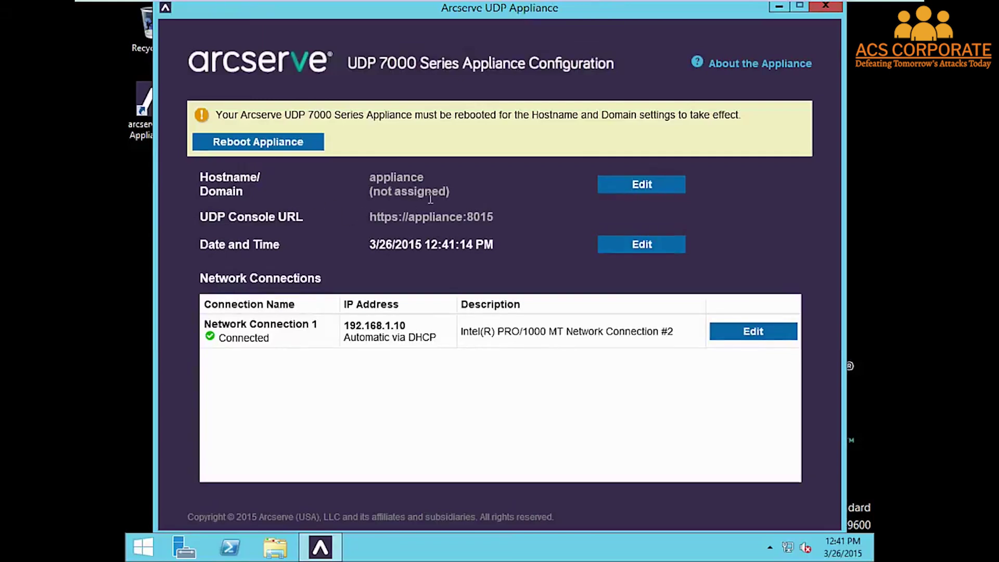
Review the hostname and domain, UDP Console URL, and date and time settings, discarding any edits
{"action": "left_click", "coordinate": [641, 185]}
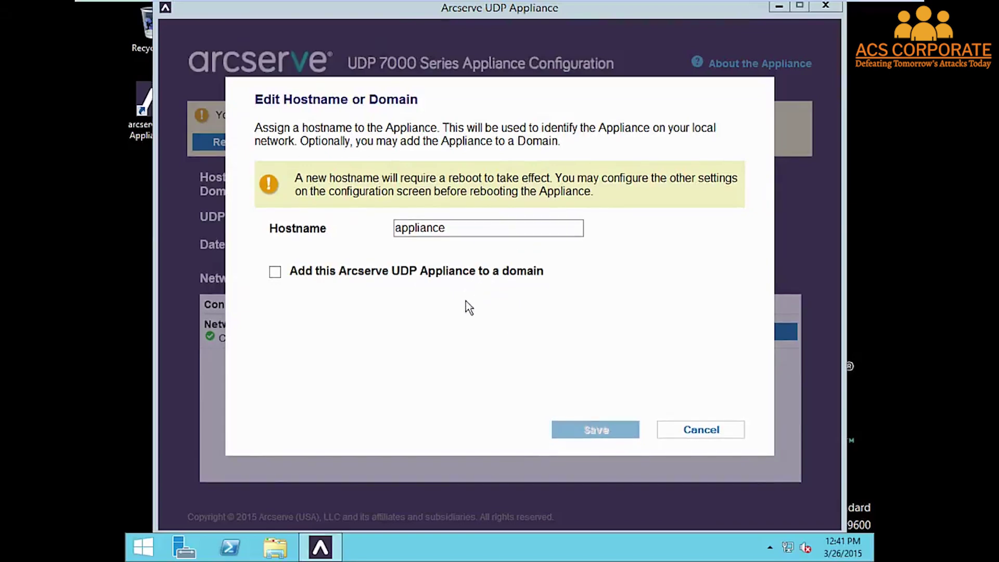
{"action": "left_click", "coordinate": [707, 432]}
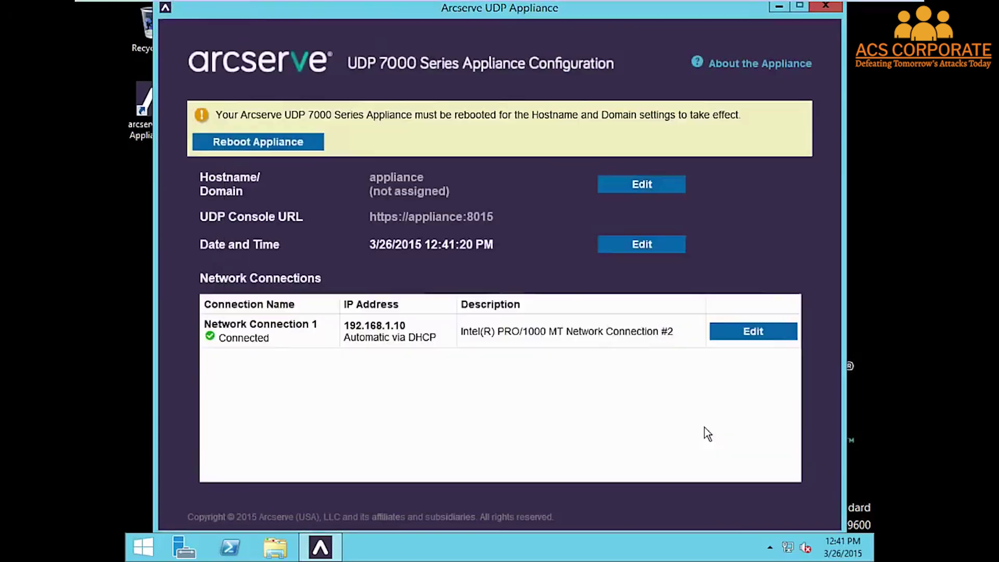
{"action": "left_click_drag", "start_coordinate": [370, 216], "coordinate": [488, 227]}
{"action": "left_click", "coordinate": [452, 254]}
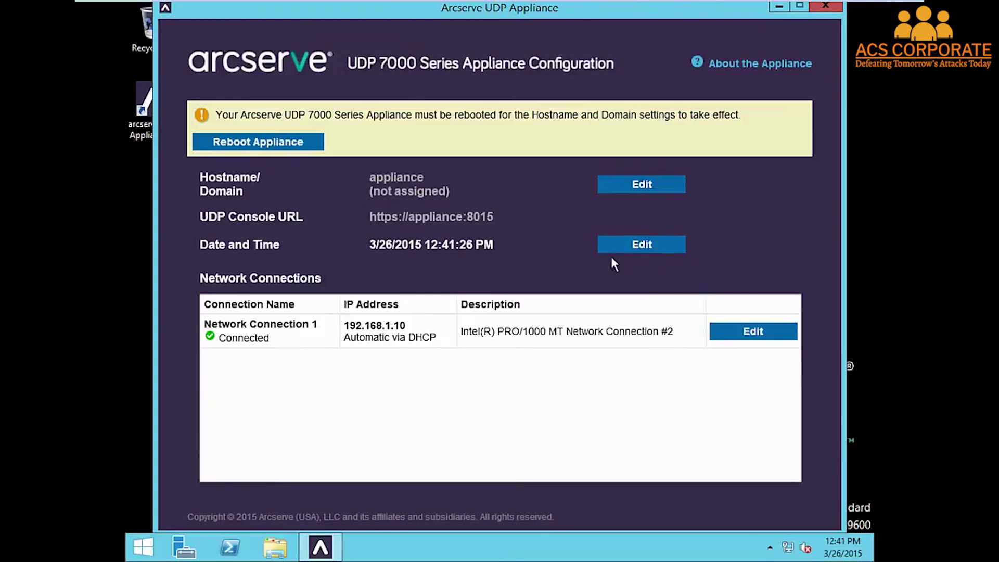
{"action": "left_click", "coordinate": [646, 248]}
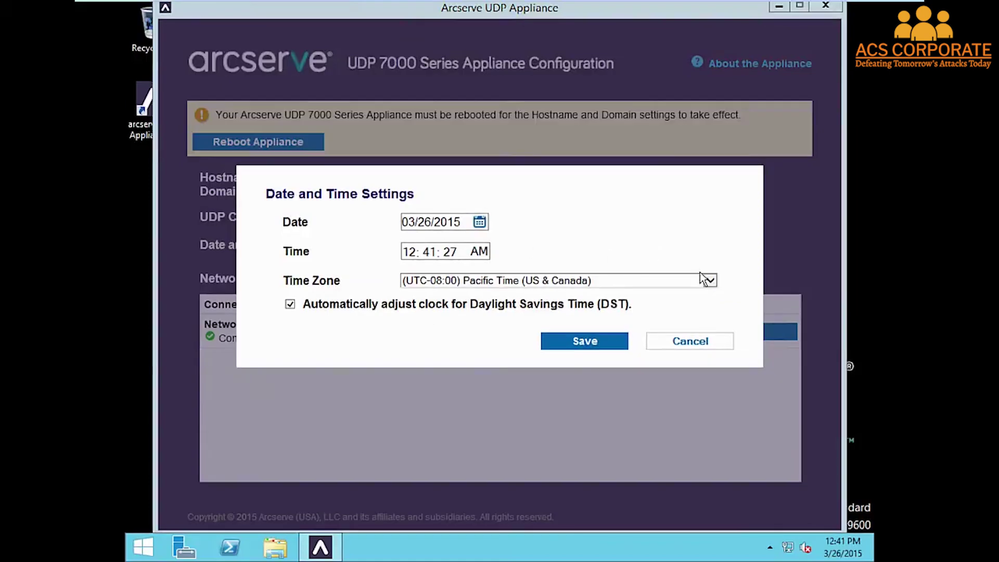
{"action": "left_click", "coordinate": [711, 344]}
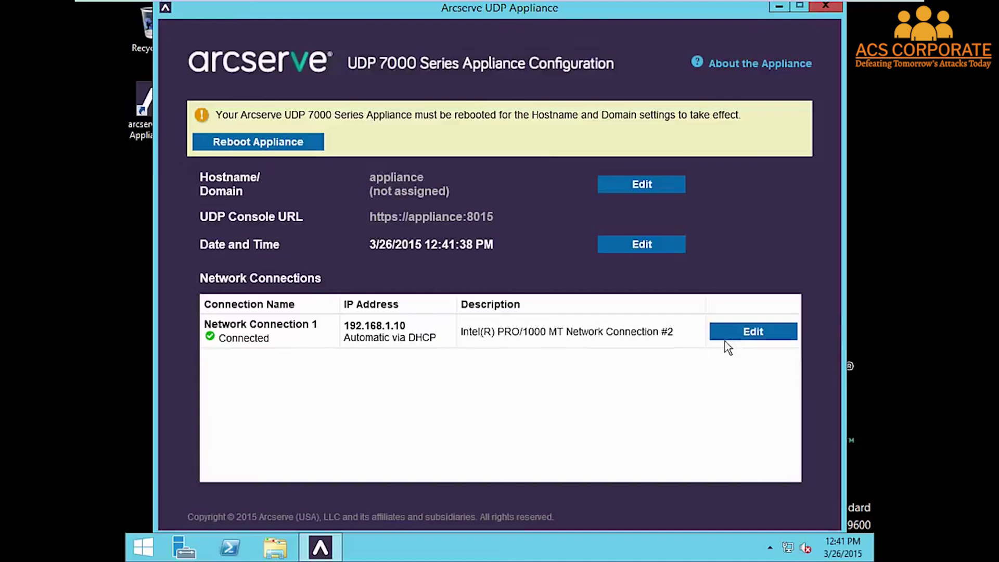
Examine the DHCP, IP address and DNS options of Network Connection 1, without saving
{"action": "left_click", "coordinate": [749, 339]}
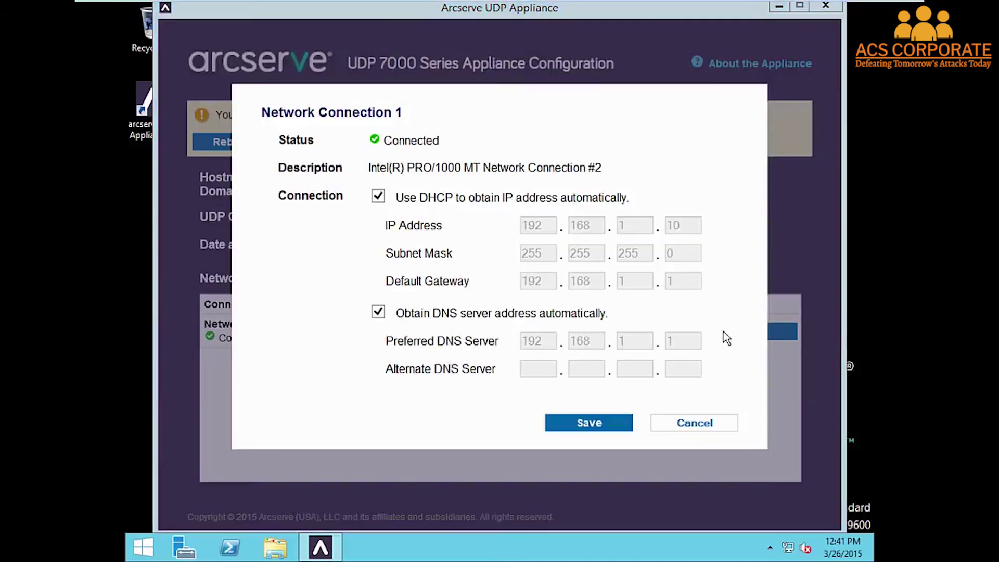
{"action": "left_click", "coordinate": [380, 200]}
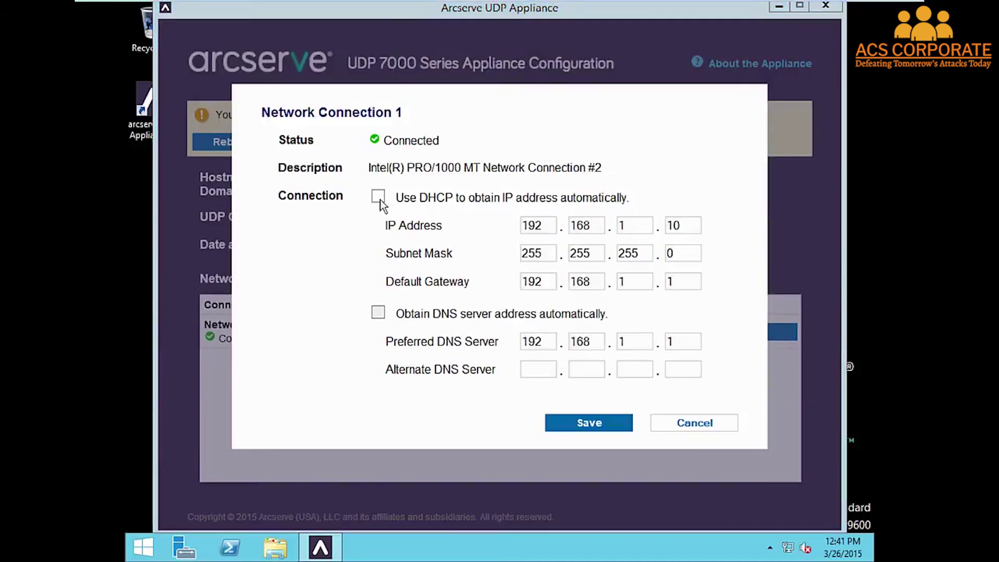
{"action": "left_click", "coordinate": [380, 199]}
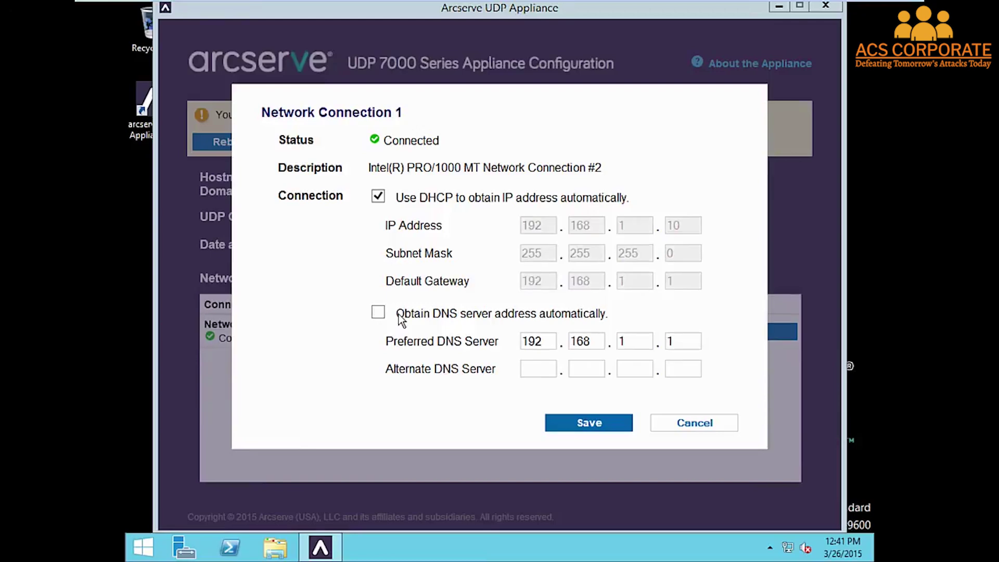
{"action": "left_click", "coordinate": [694, 423]}
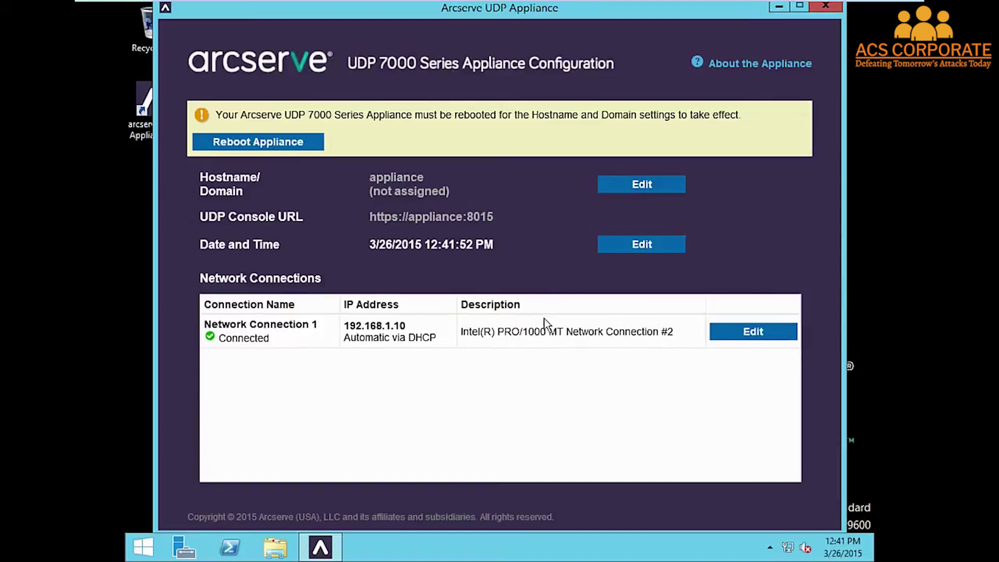
Reboot the appliance to apply the hostname and launch the Arcserve UDP Plan Configuration Wizard
{"action": "left_click", "coordinate": [252, 143]}
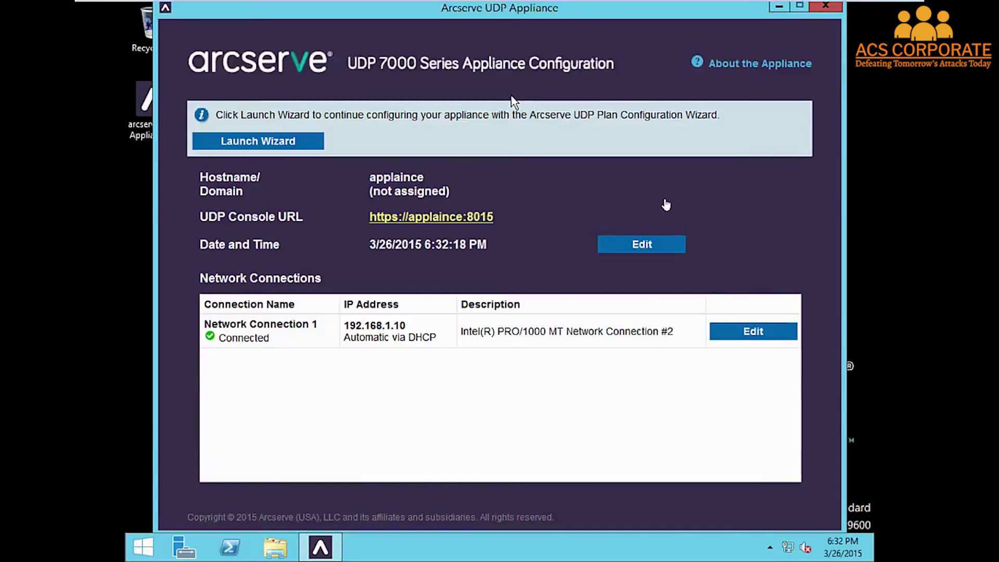
{"action": "left_click", "coordinate": [666, 203]}
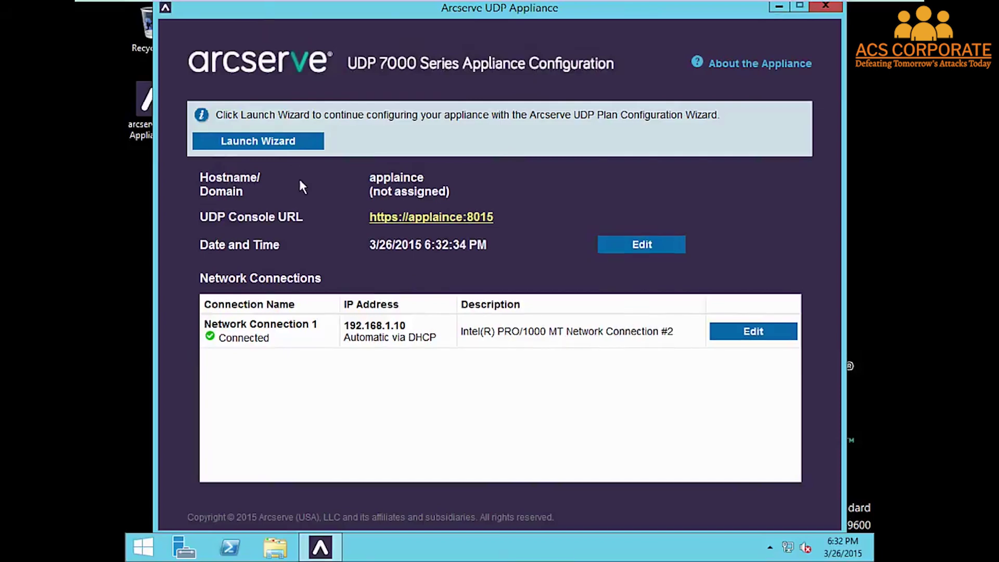
{"action": "left_click", "coordinate": [256, 143]}
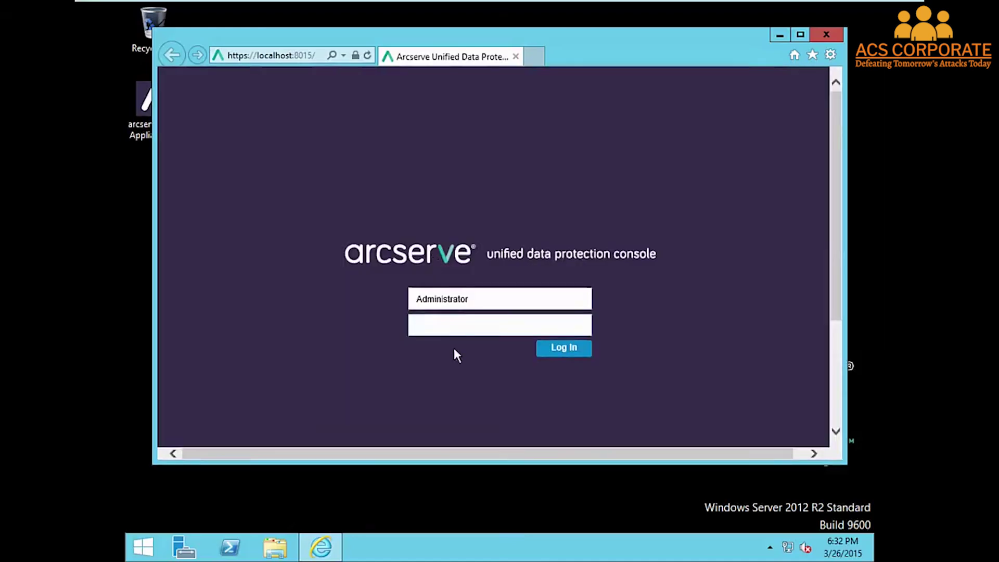
Log in to the unified data protection console with the Administrator account password and maximize the browser window
{"action": "type", "text": "****"}
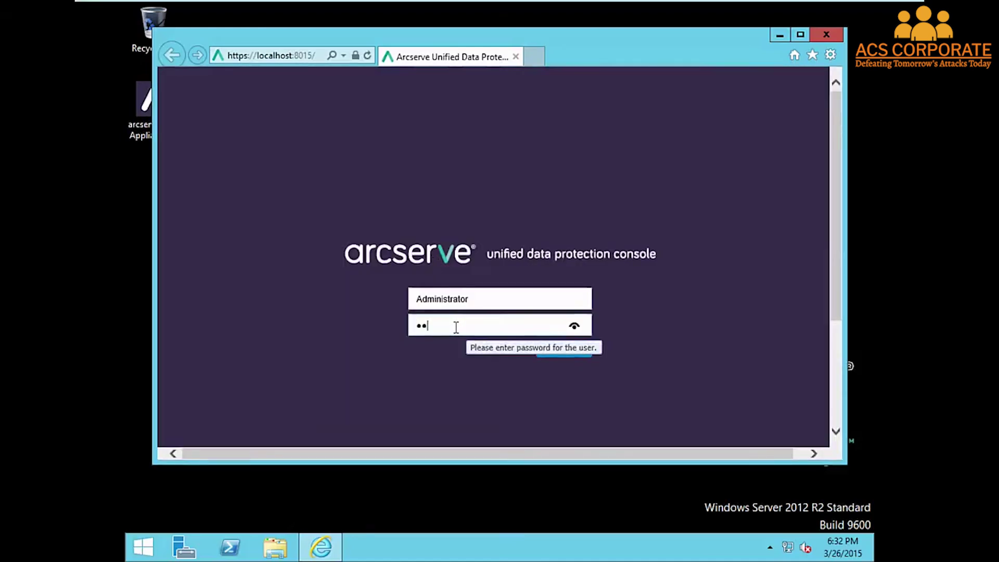
{"action": "type", "text": "******"}
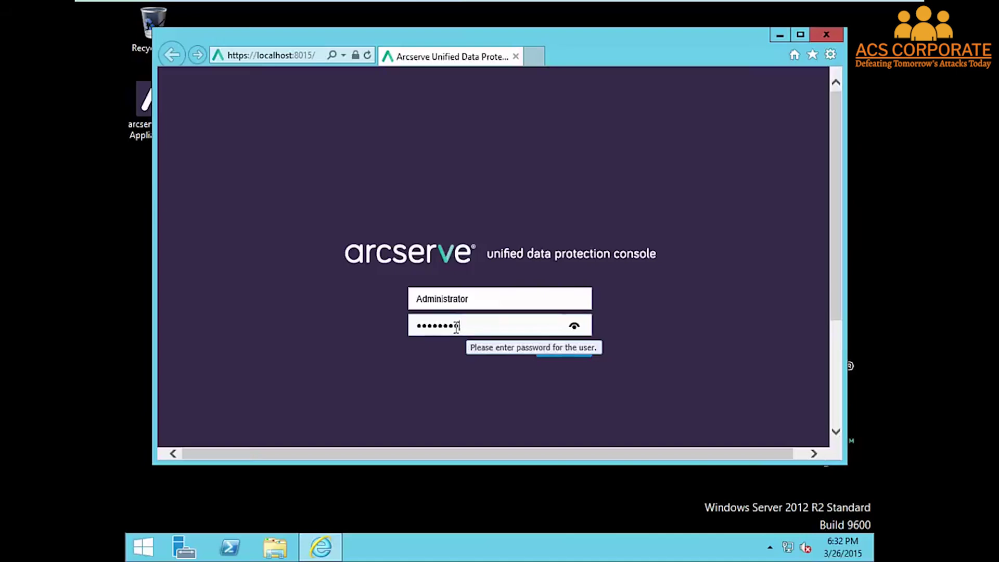
{"action": "key", "text": "Return"}
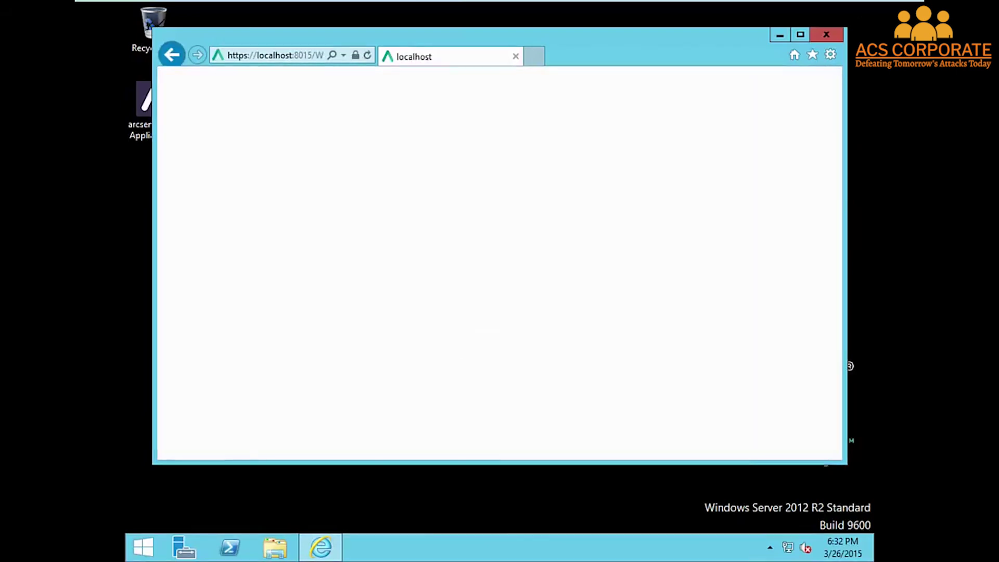
{"action": "left_click", "coordinate": [798, 34]}
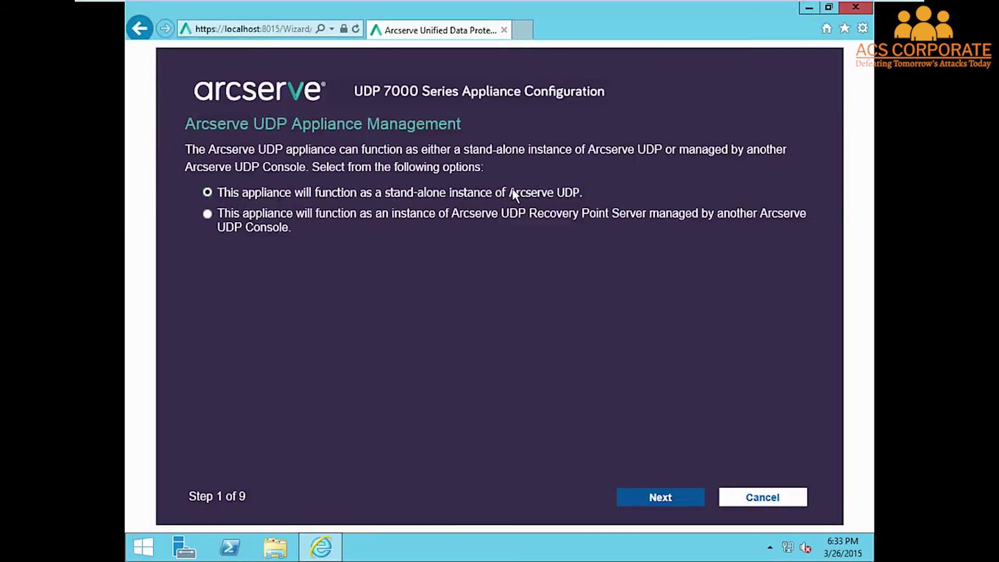
Choose to run the appliance as a stand-alone instance of Arcserve UDP and continue to the data store settings
{"action": "left_click", "coordinate": [207, 214]}
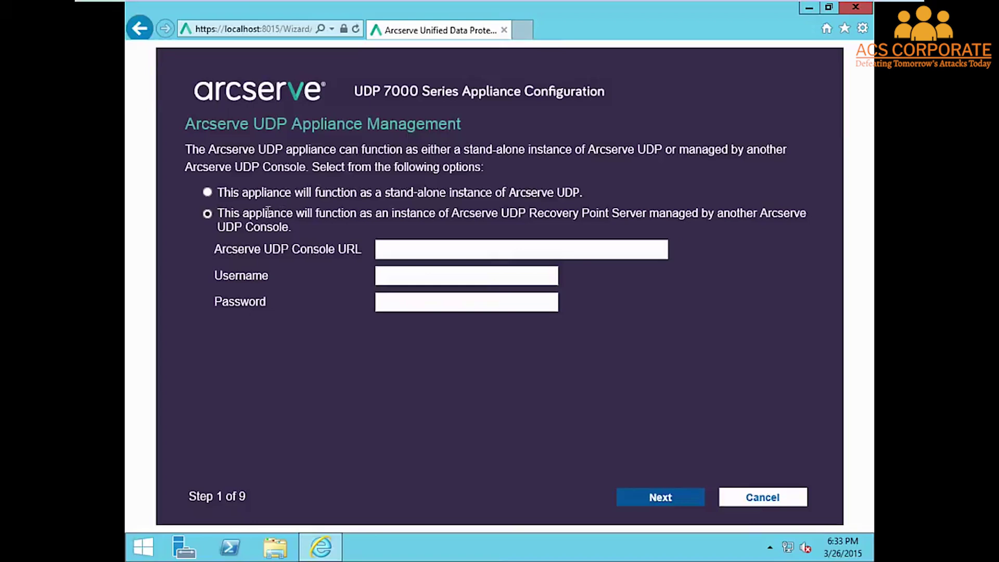
{"action": "left_click", "coordinate": [207, 192]}
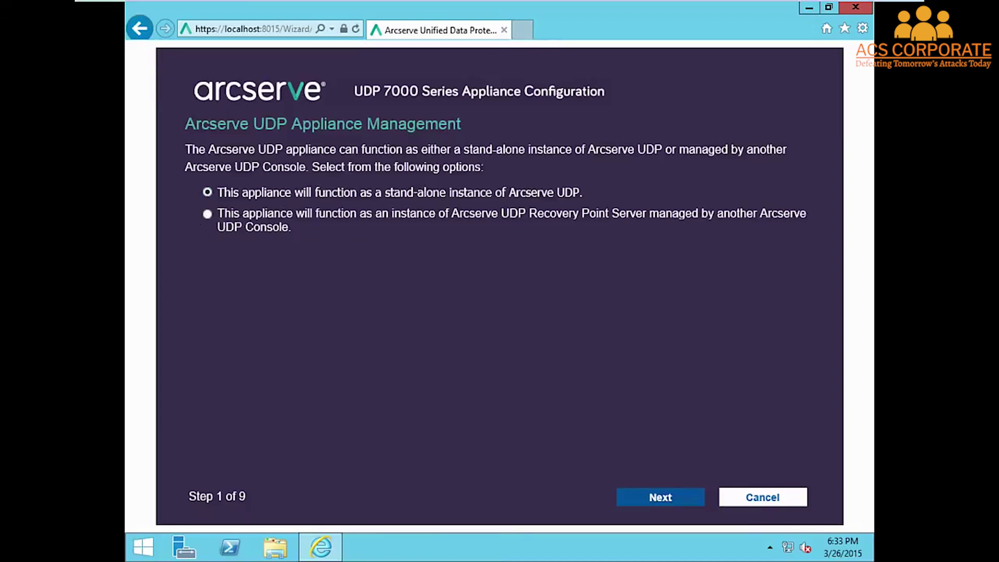
{"action": "left_click", "coordinate": [660, 497]}
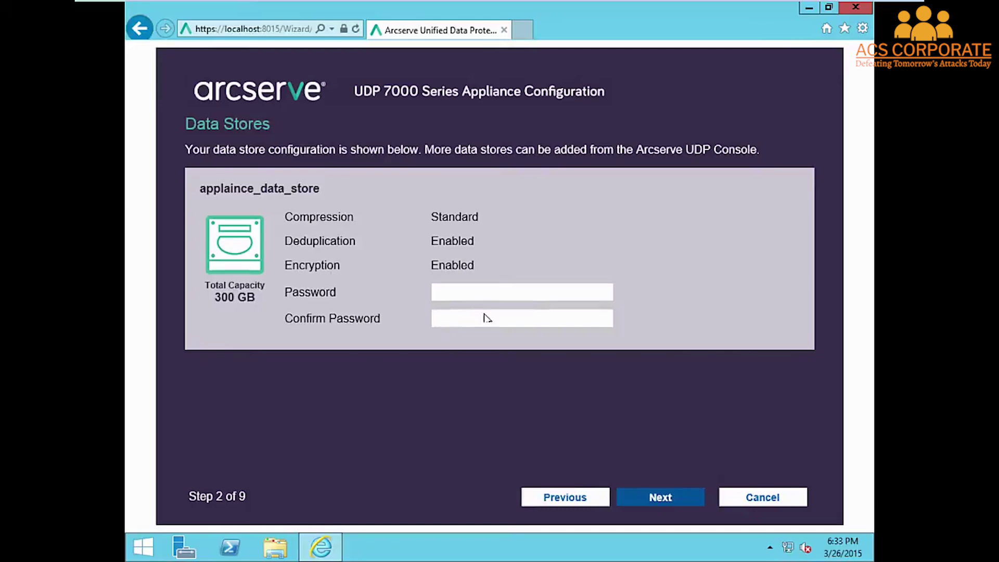
Enter and confirm the data store's encryption password and continue to the email and alert settings
{"action": "left_click", "coordinate": [475, 290]}
{"action": "type", "text": "****"}
{"action": "left_click", "coordinate": [473, 321]}
{"action": "type", "text": "****"}
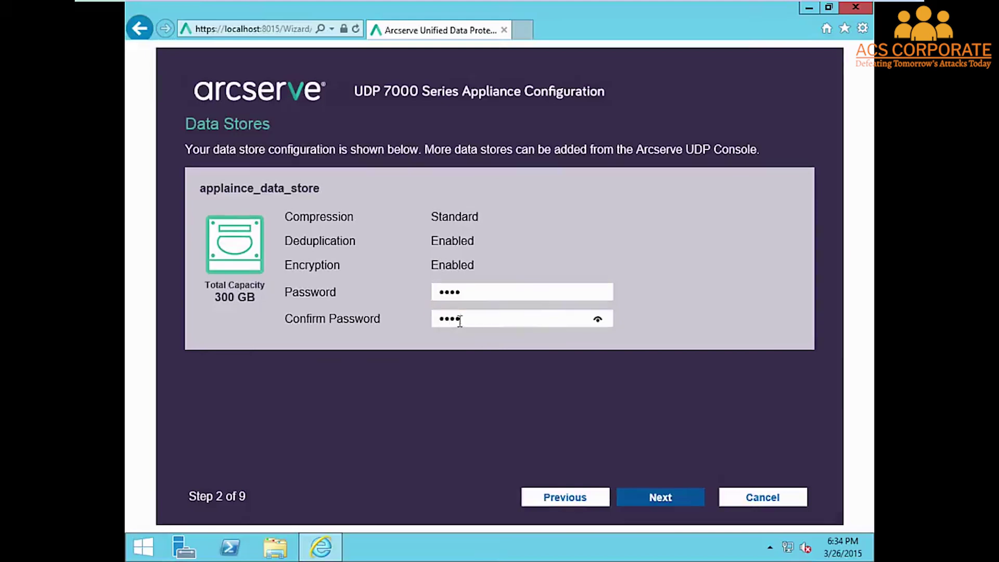
{"action": "left_click", "coordinate": [662, 497]}
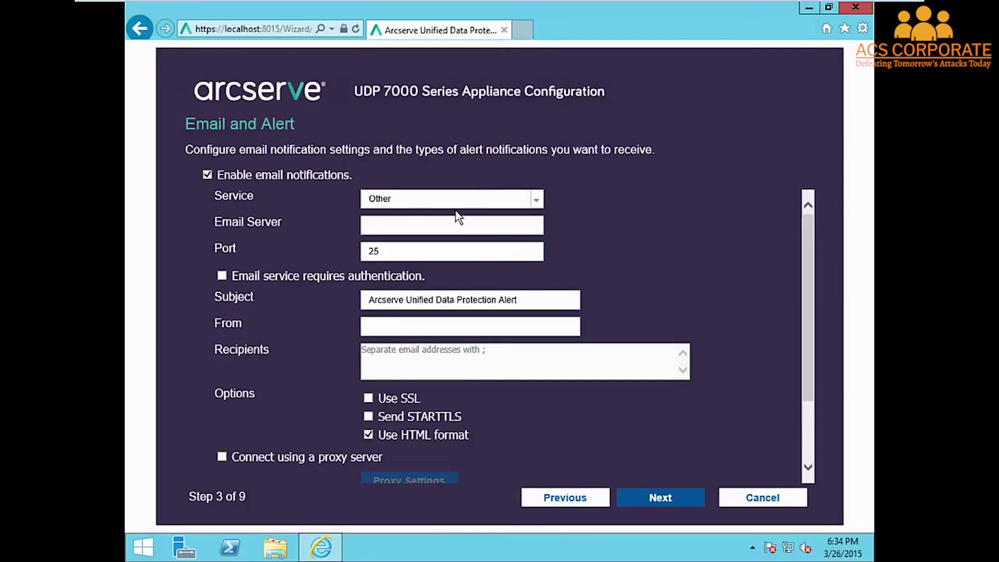
Examine the email notification settings: service choices, email server, port, authentication, sender and recipients
{"action": "left_click", "coordinate": [535, 200]}
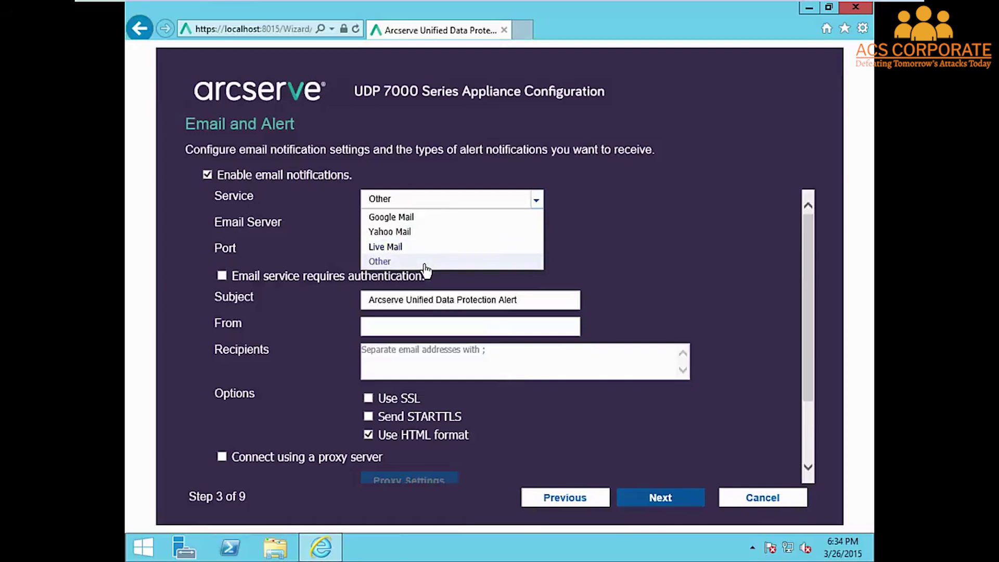
{"action": "left_click", "coordinate": [613, 227]}
{"action": "left_click", "coordinate": [386, 228]}
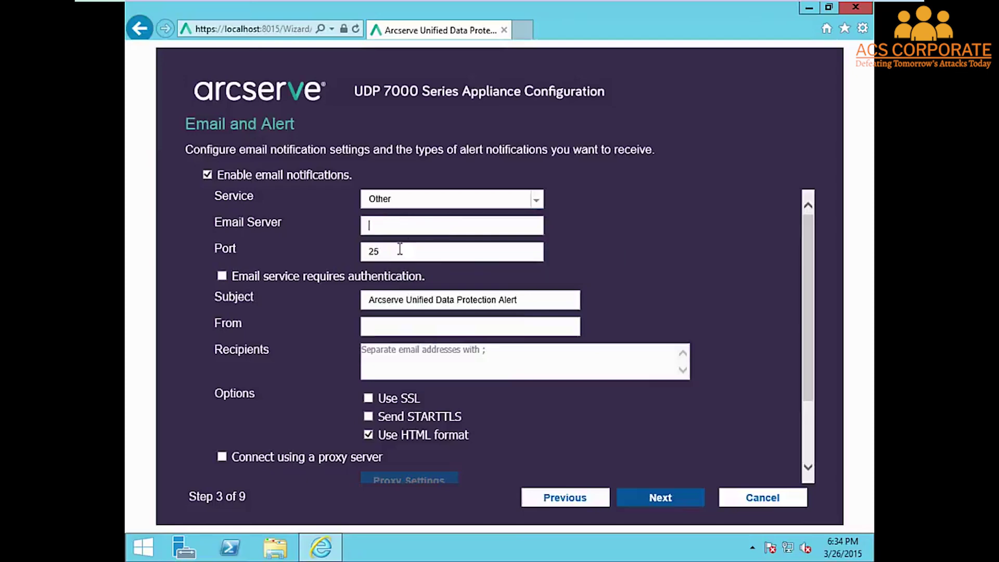
{"action": "left_click", "coordinate": [221, 276]}
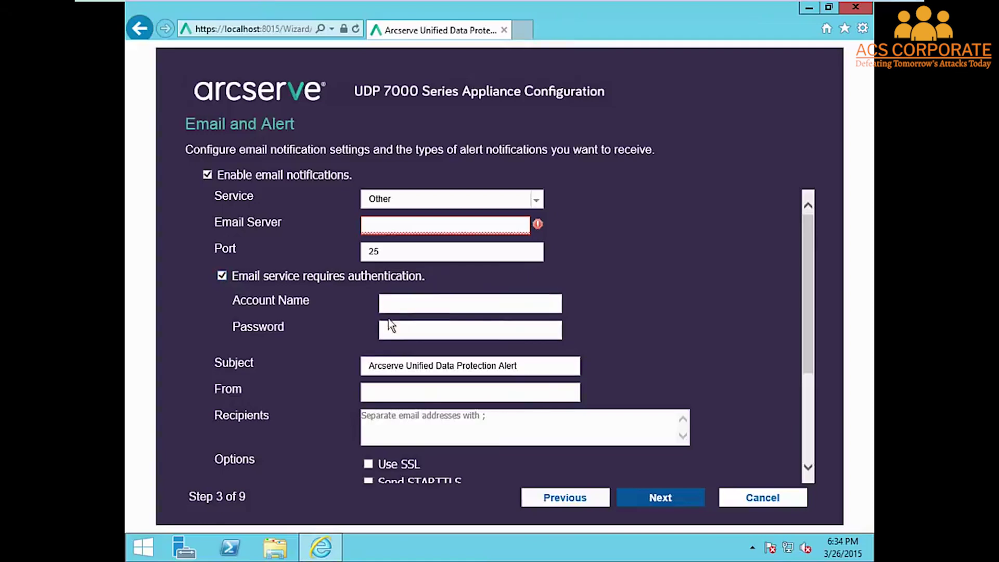
{"action": "left_click", "coordinate": [222, 276]}
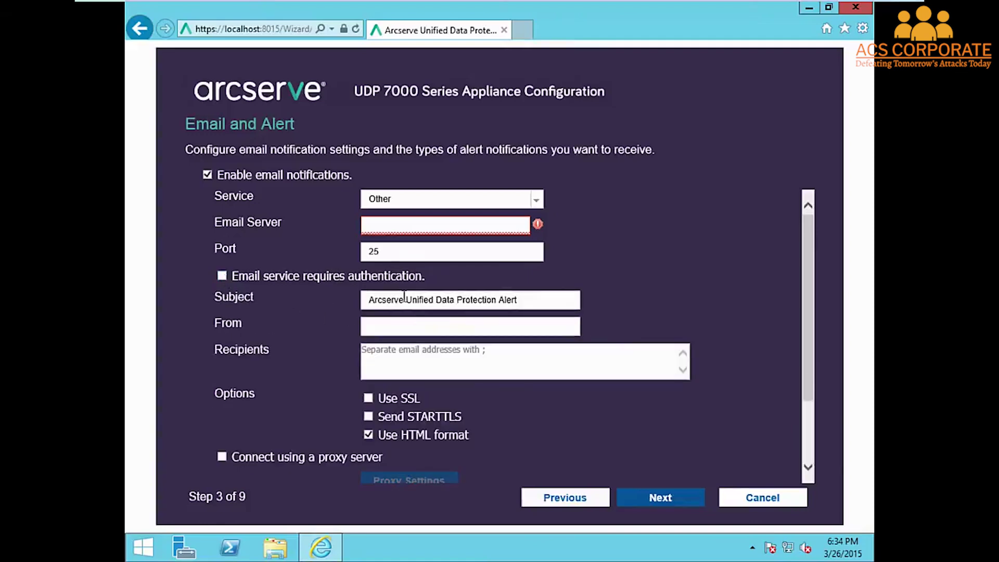
{"action": "left_click", "coordinate": [406, 328]}
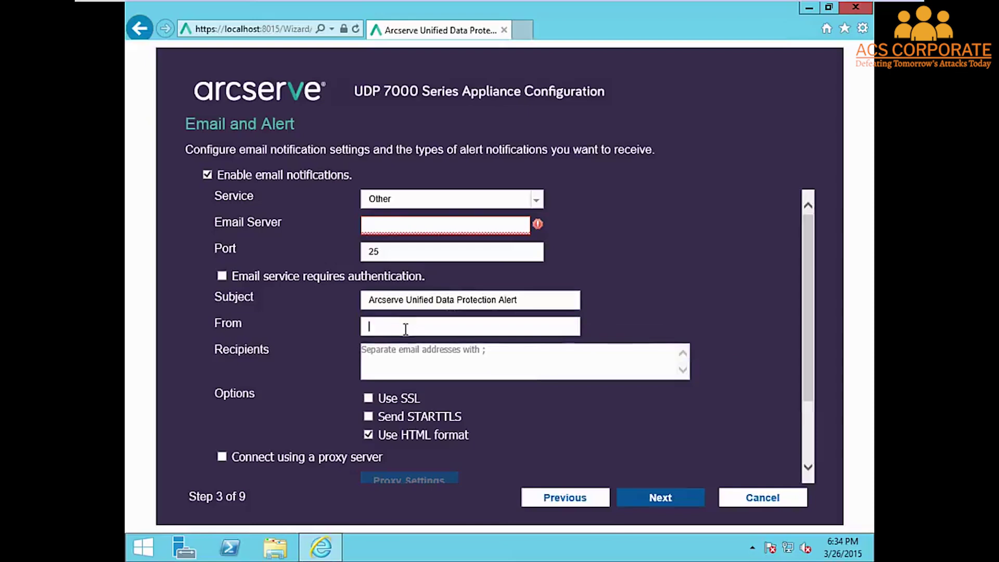
{"action": "left_click", "coordinate": [384, 354]}
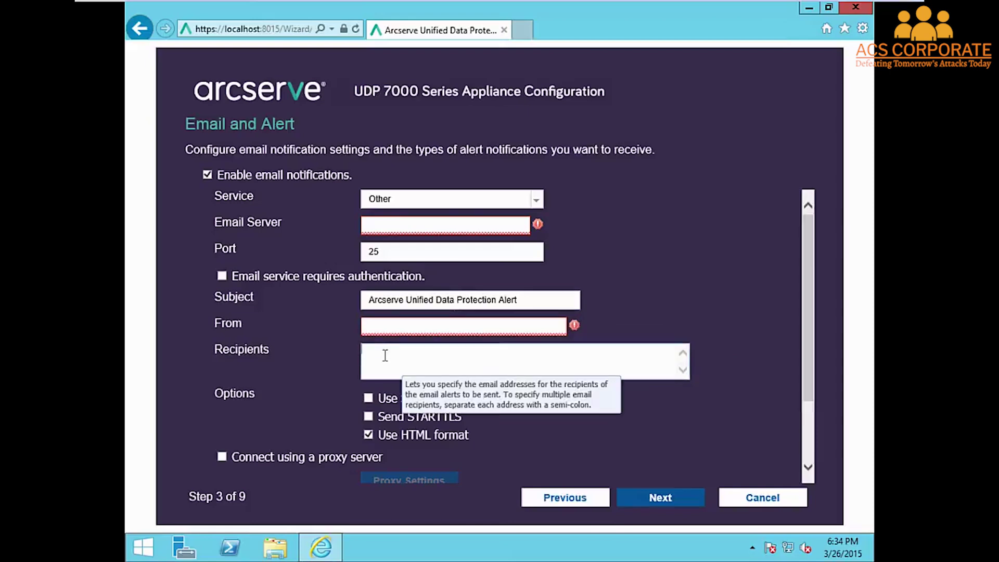
{"action": "left_click", "coordinate": [702, 301]}
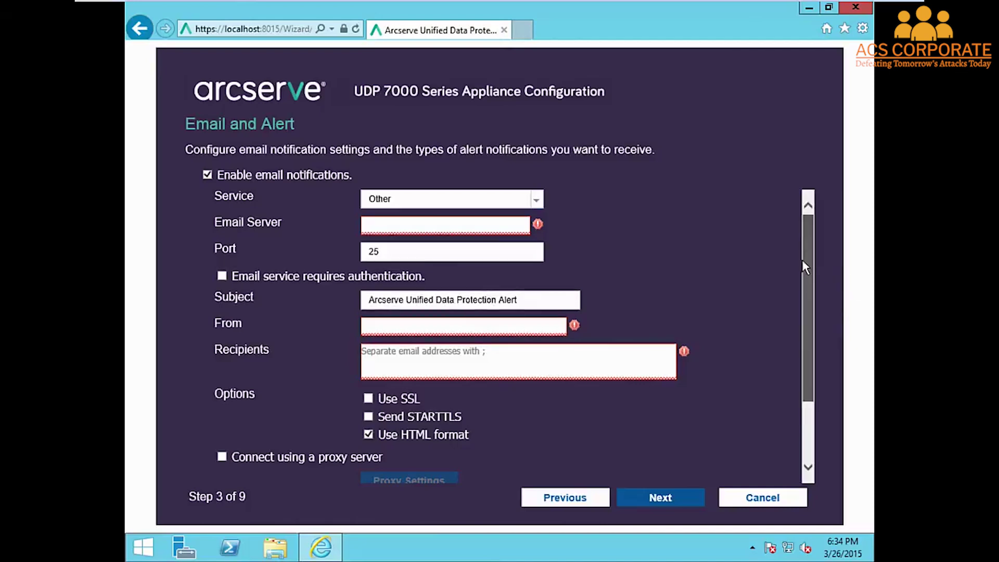
Enable connecting through a proxy server for email notifications and inspect the proxy settings without saving them
{"action": "scroll", "coordinate": [801, 283], "scroll_direction": "down", "scroll_amount": 3}
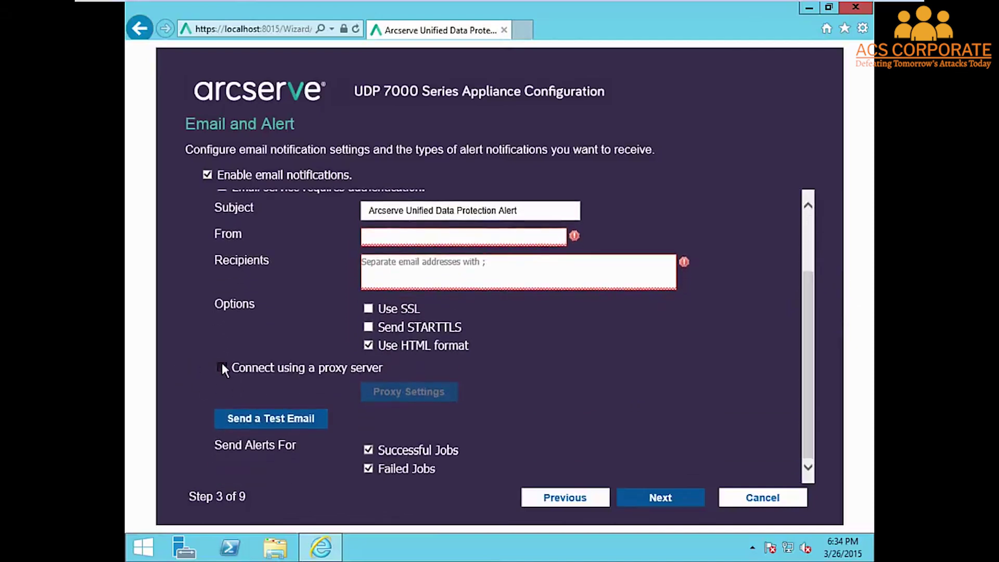
{"action": "left_click", "coordinate": [222, 366]}
{"action": "left_click", "coordinate": [402, 392]}
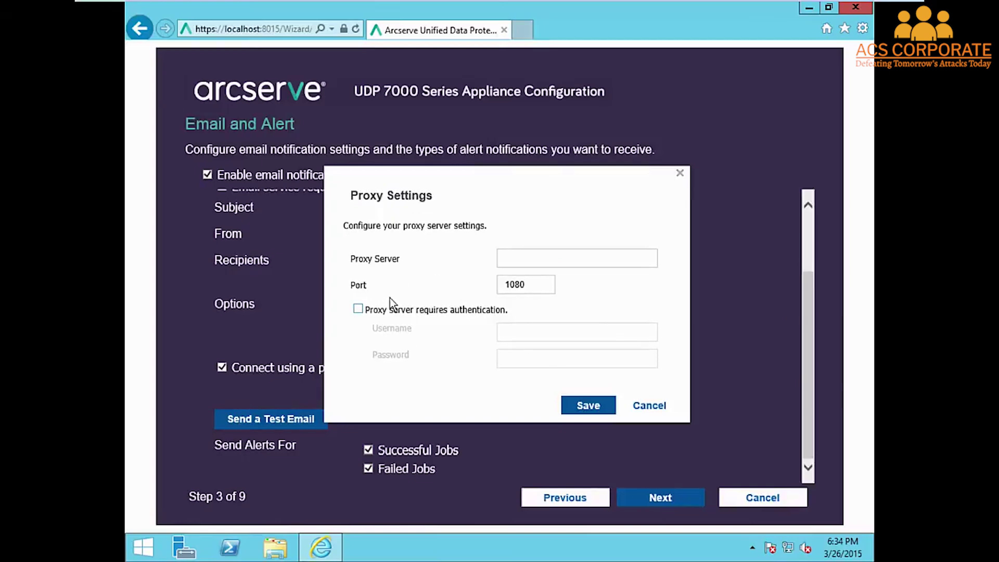
{"action": "left_click", "coordinate": [648, 405]}
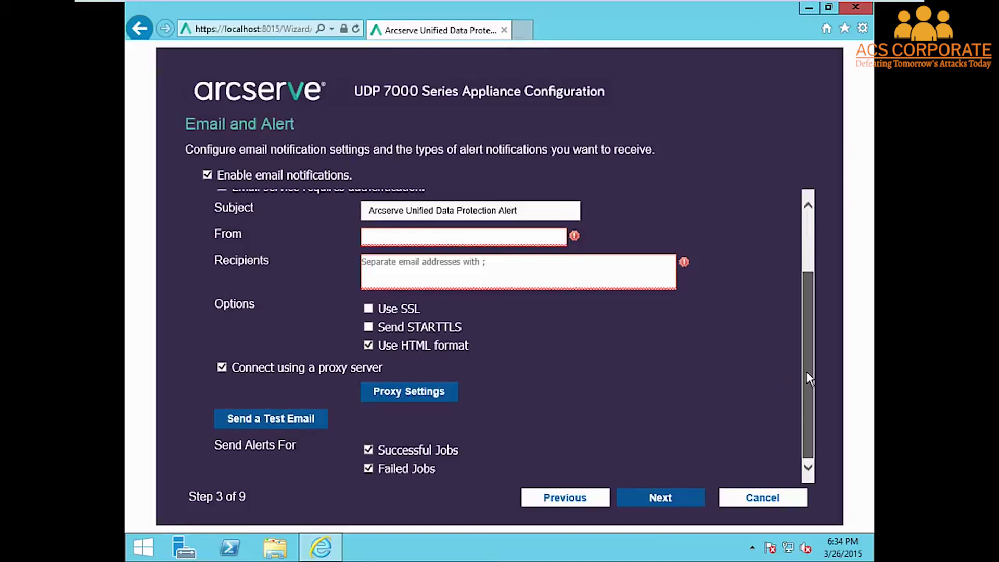
Disable email notifications and continue to the settings for replication to a remote RPS
{"action": "left_click_drag", "start_coordinate": [806, 371], "coordinate": [815, 281]}
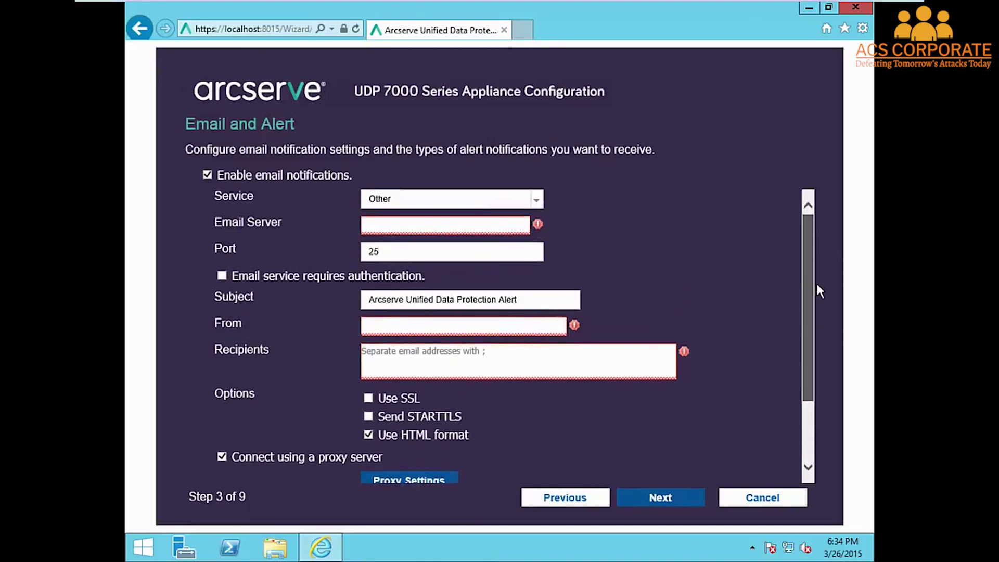
{"action": "left_click", "coordinate": [207, 175]}
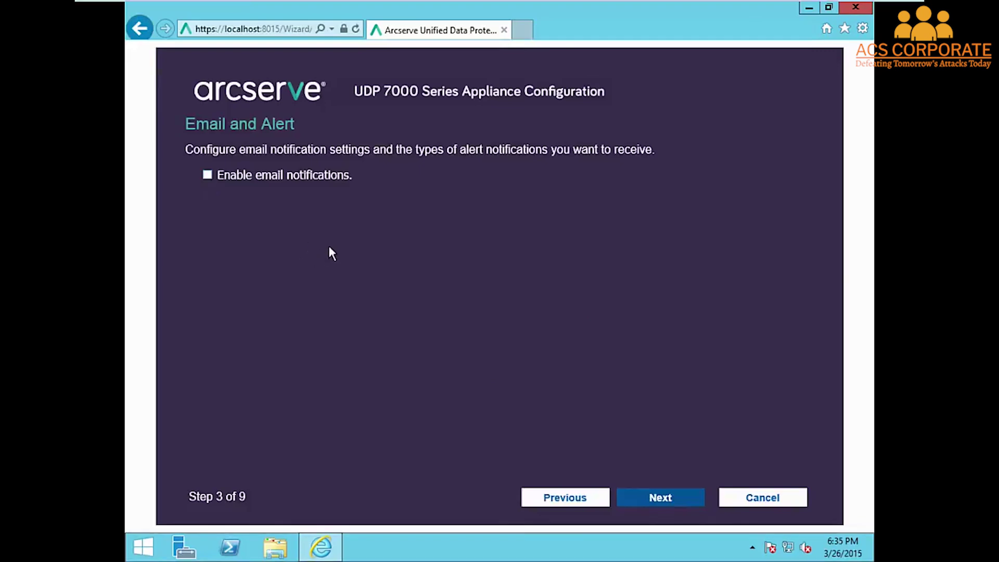
{"action": "left_click", "coordinate": [657, 500]}
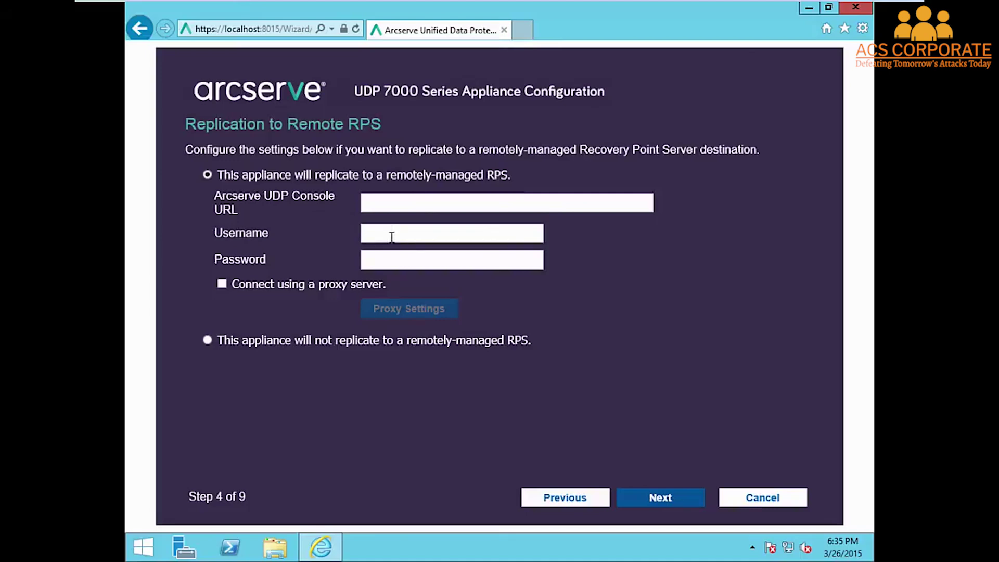
Inspect the proxy settings for replication to a remote RPS without saving them, and leave the proxy connection disabled
{"action": "left_click", "coordinate": [221, 284]}
{"action": "left_click", "coordinate": [422, 311]}
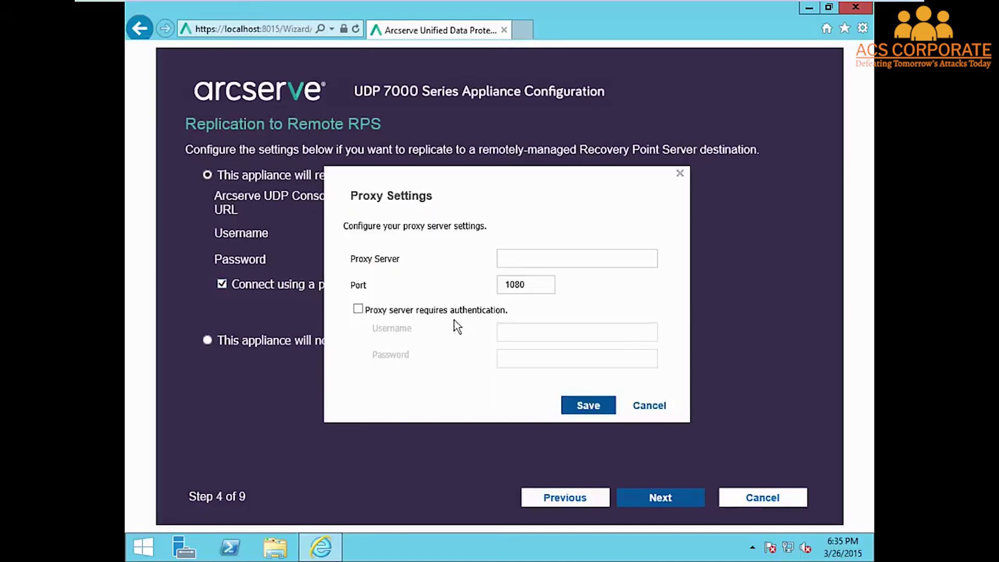
{"action": "left_click", "coordinate": [647, 408]}
{"action": "left_click", "coordinate": [222, 283]}
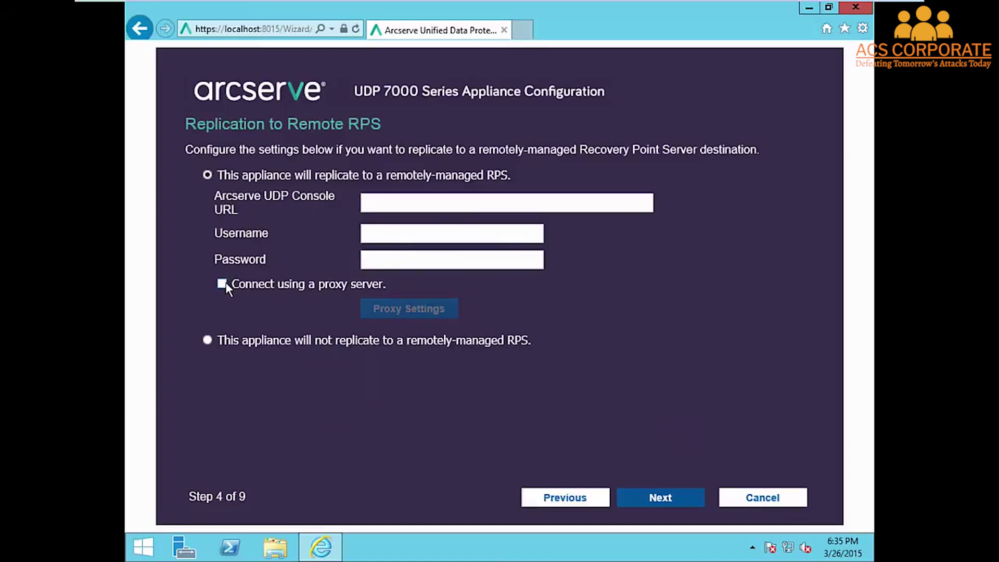
Choose that the appliance will not replicate to a remotely-managed RPS and continue to plan creation
{"action": "left_click", "coordinate": [207, 341]}
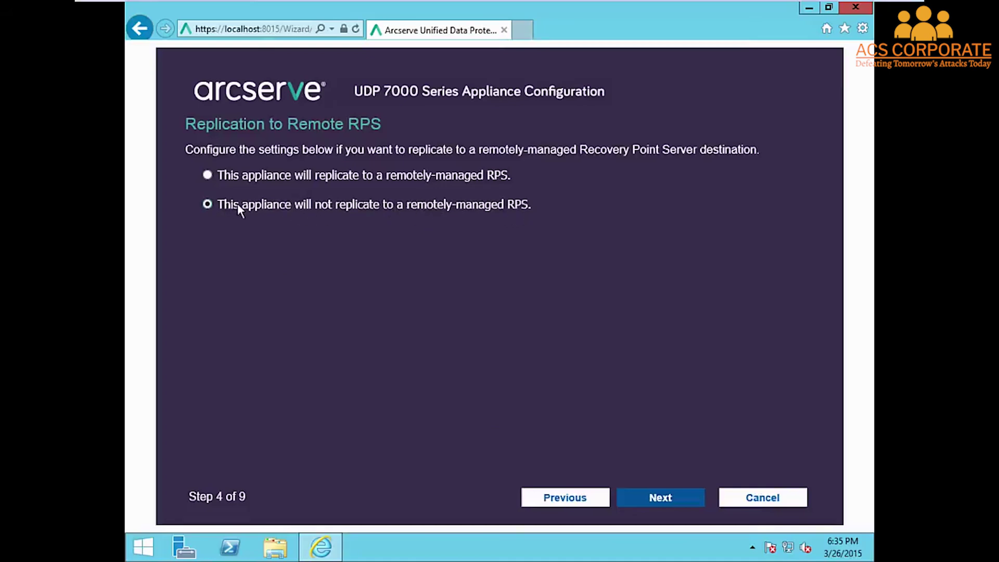
{"action": "left_click", "coordinate": [660, 498]}
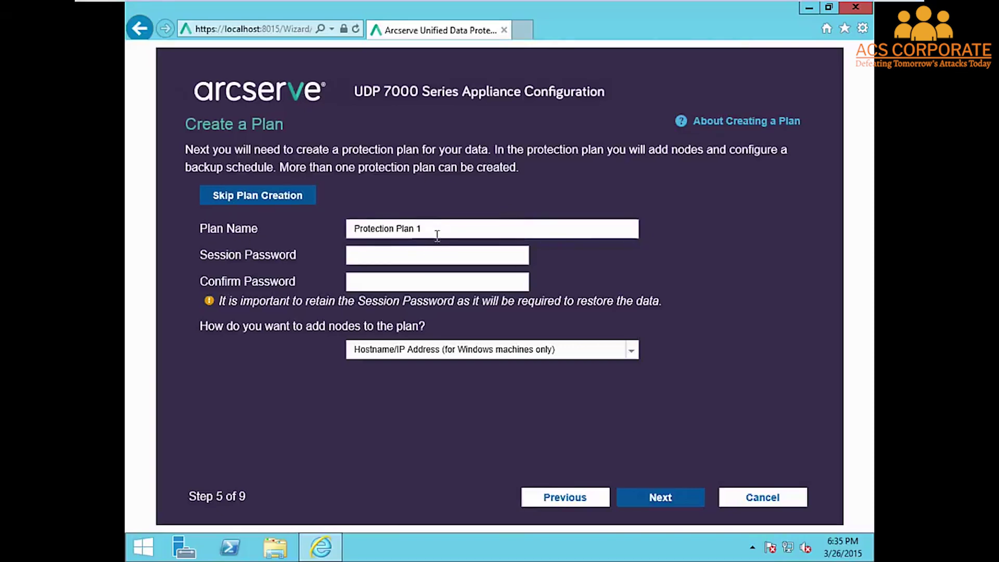
Keep Protection Plan 1 as the plan name, and enter and confirm the session password
{"action": "left_click_drag", "start_coordinate": [437, 235], "coordinate": [346, 230]}
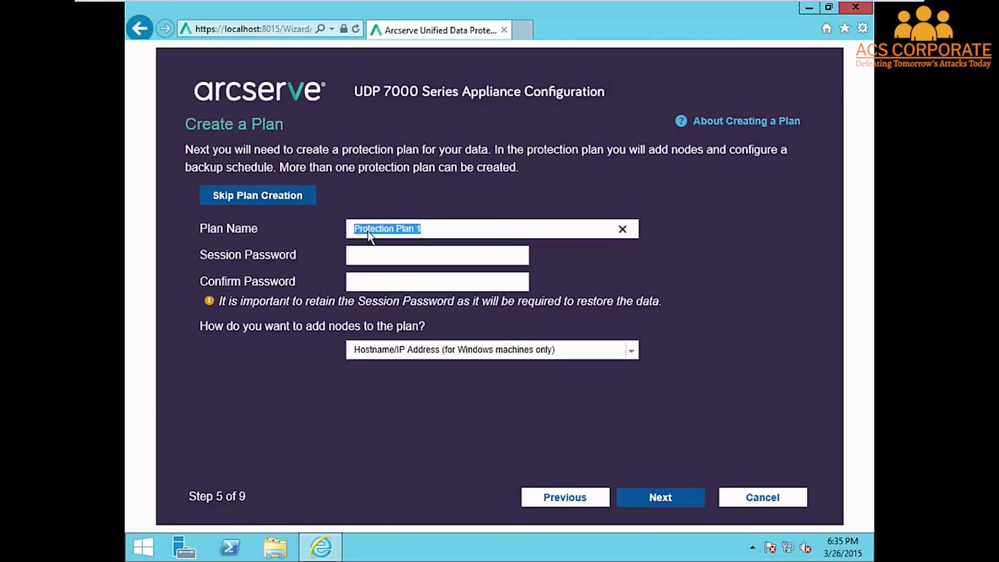
{"action": "left_click", "coordinate": [364, 255]}
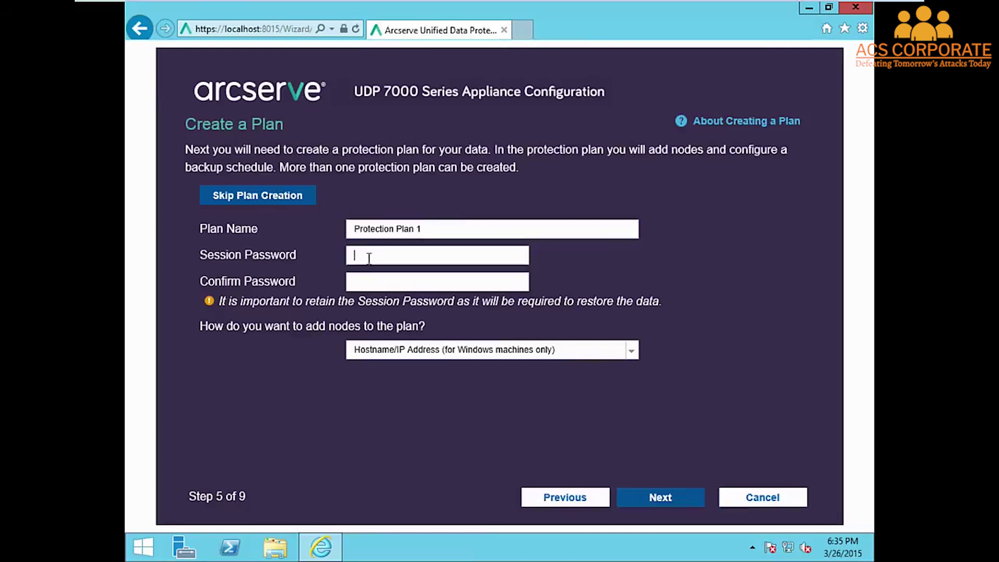
{"action": "type", "text": "****"}
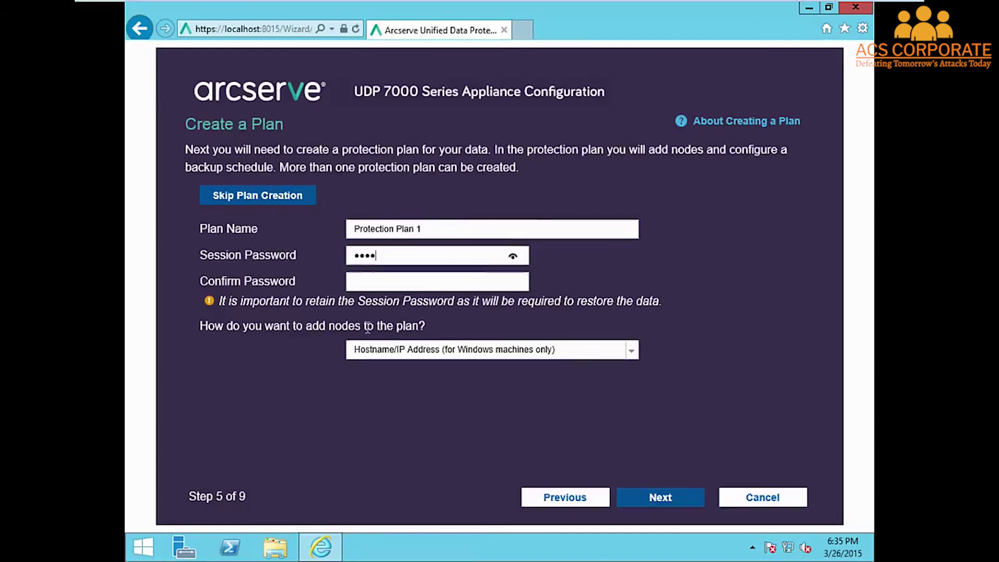
{"action": "left_click", "coordinate": [381, 284]}
{"action": "type", "text": "****"}
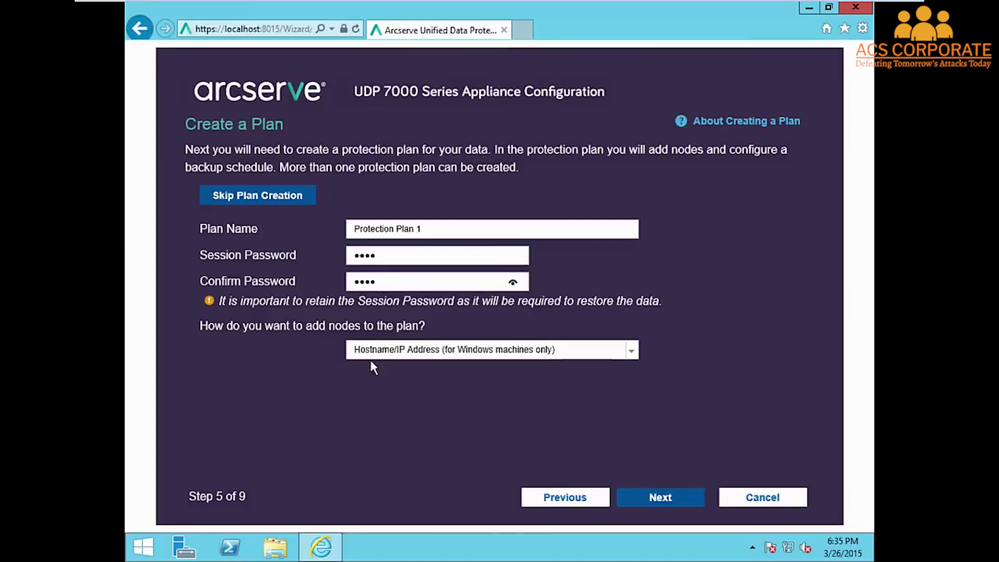
Review the ways to add nodes, keep Hostname/IP Address (for Windows machines only), and continue to adding nodes
{"action": "left_click", "coordinate": [632, 352]}
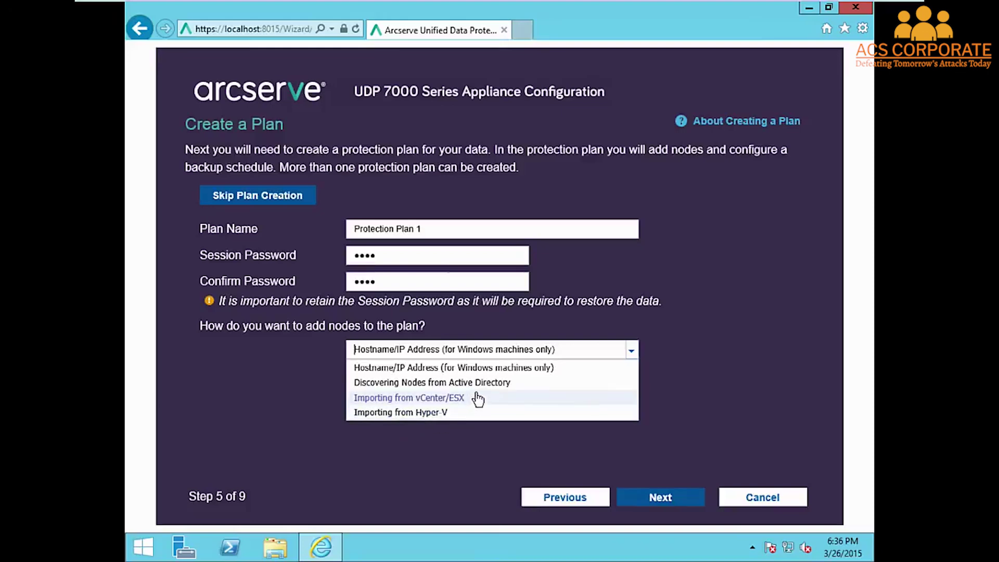
{"action": "left_click", "coordinate": [396, 352]}
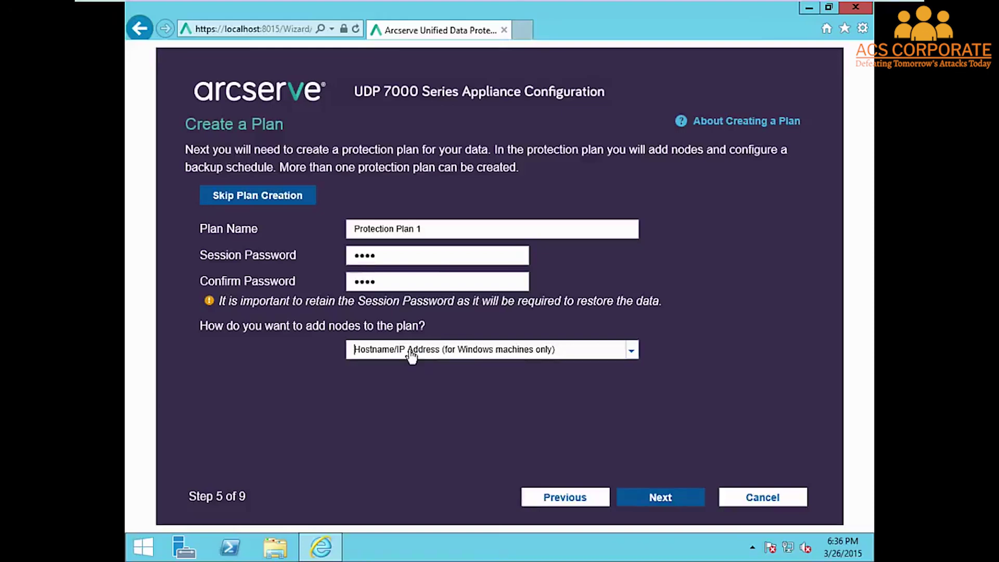
{"action": "left_click", "coordinate": [656, 500]}
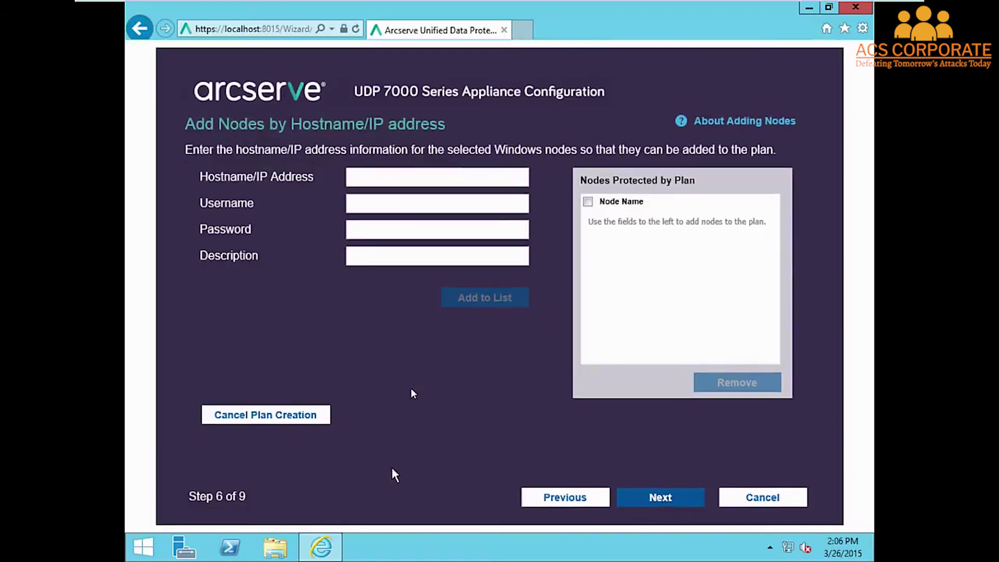
Add the node appliance to the plan with username administrator, its password and description appliance, and continue to the backup schedule
{"action": "left_click", "coordinate": [391, 465]}
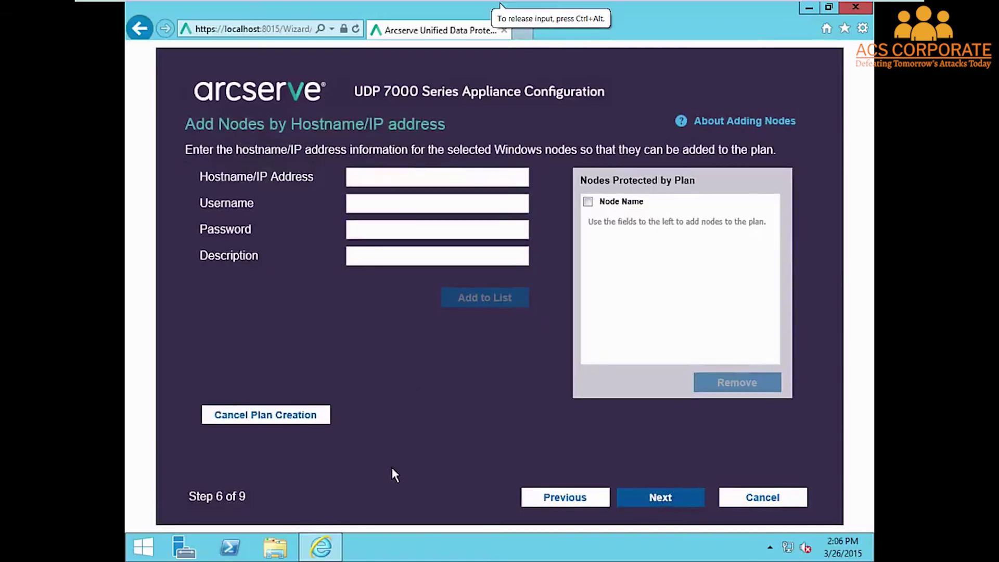
{"action": "left_click", "coordinate": [364, 180]}
{"action": "type", "text": "a"}
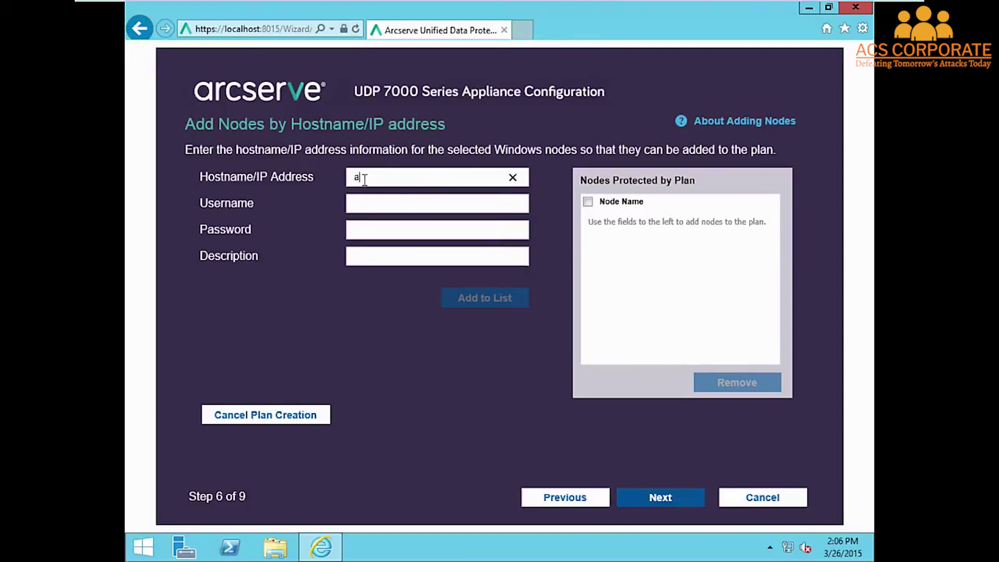
{"action": "type", "text": "ppliance"}
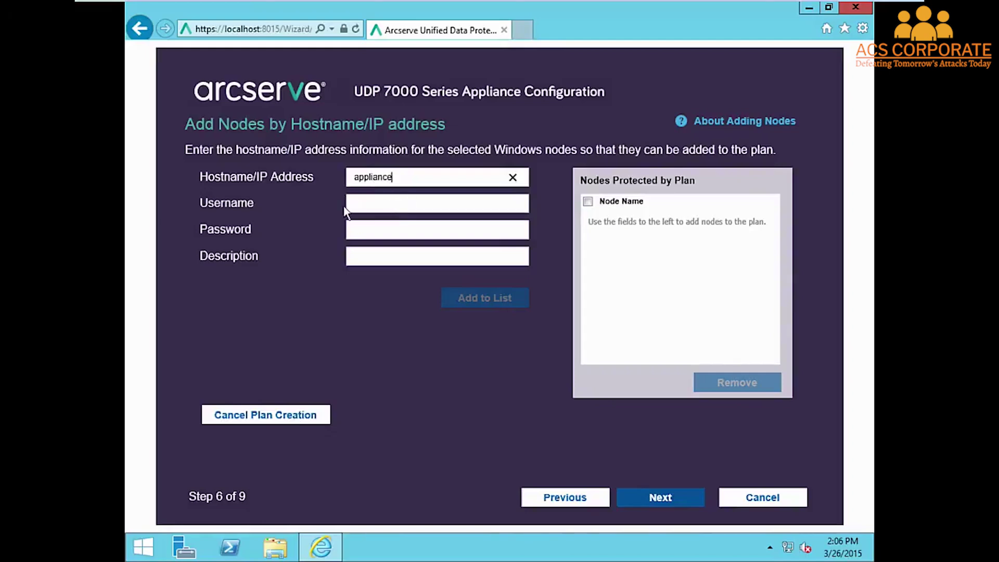
{"action": "left_click", "coordinate": [391, 206]}
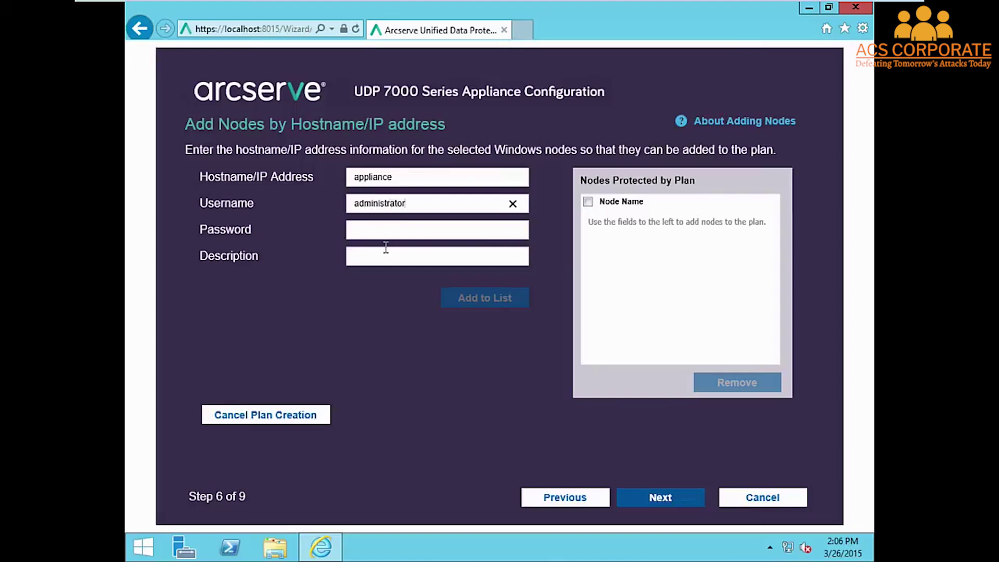
{"action": "left_click", "coordinate": [390, 232]}
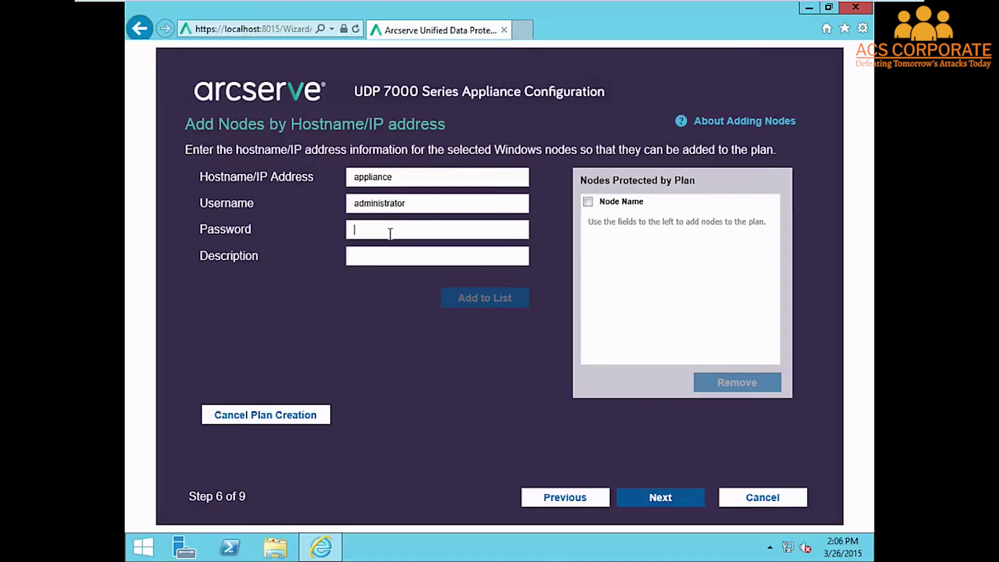
{"action": "type", "text": "••••••"}
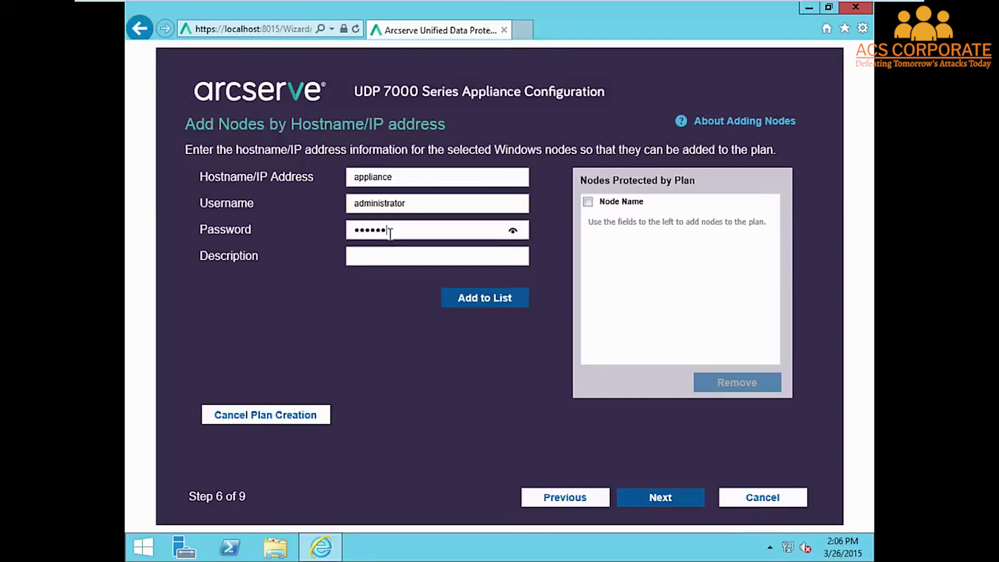
{"action": "type", "text": "••••"}
{"action": "left_click", "coordinate": [366, 255]}
{"action": "type", "text": "appliance"}
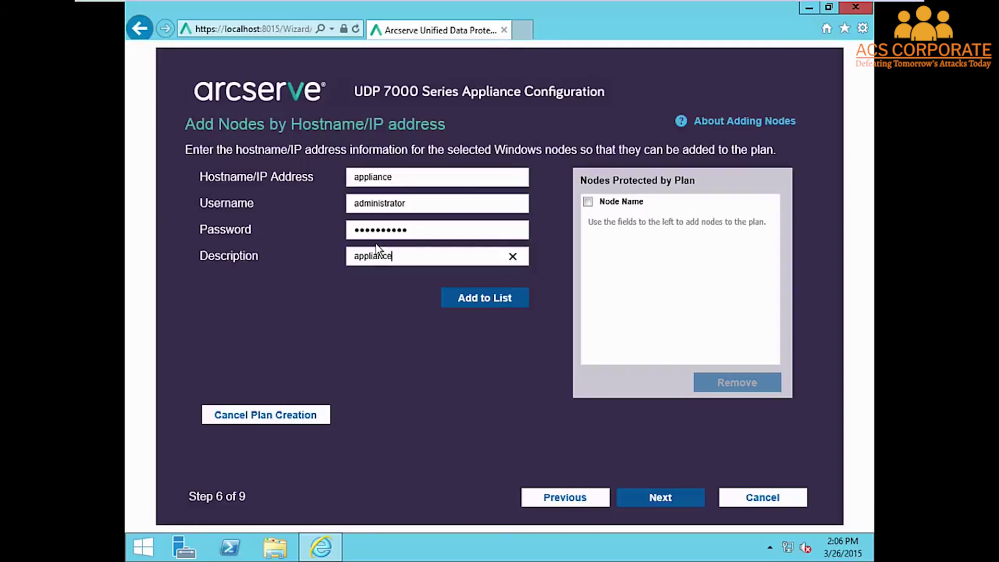
{"action": "left_click", "coordinate": [474, 303]}
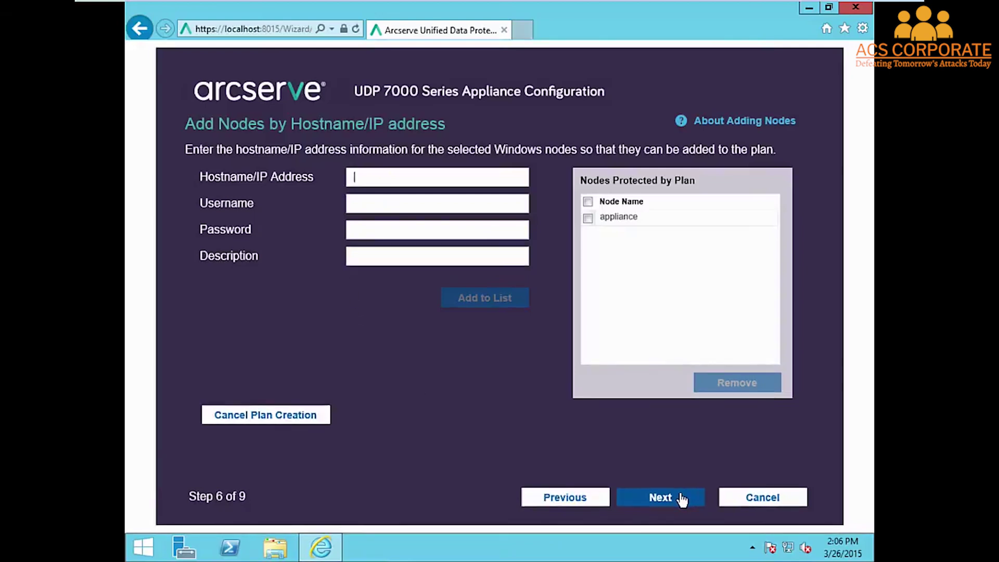
{"action": "left_click", "coordinate": [672, 501]}
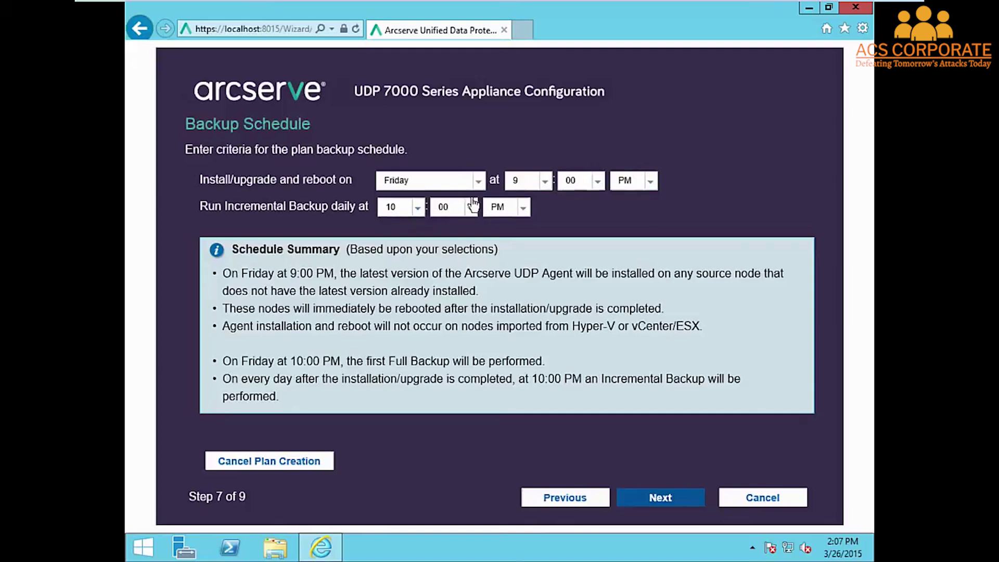
Complete the wizard with the proposed backup schedule and plan, and dismiss the console's welcome message
{"action": "left_click", "coordinate": [674, 503]}
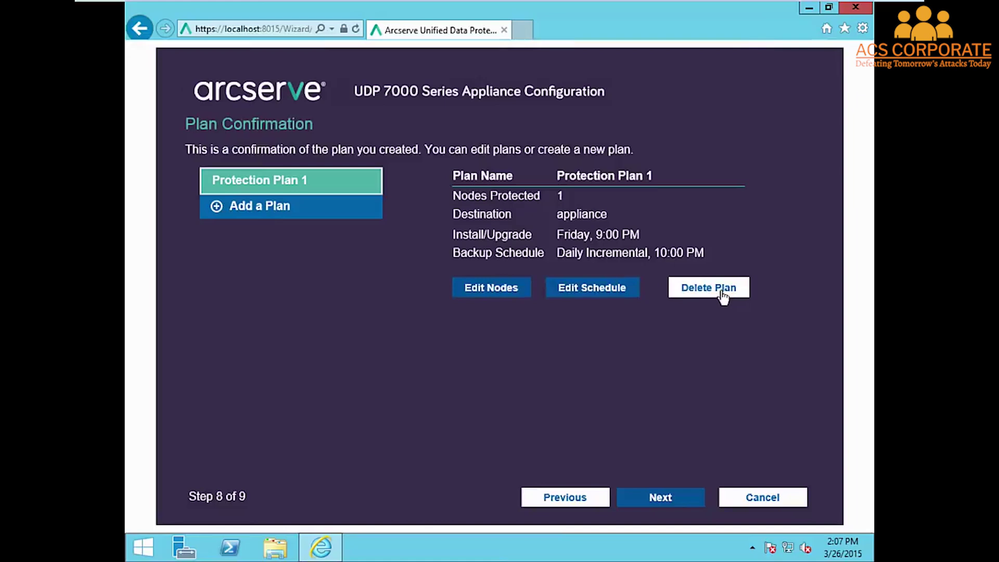
{"action": "left_click", "coordinate": [660, 498]}
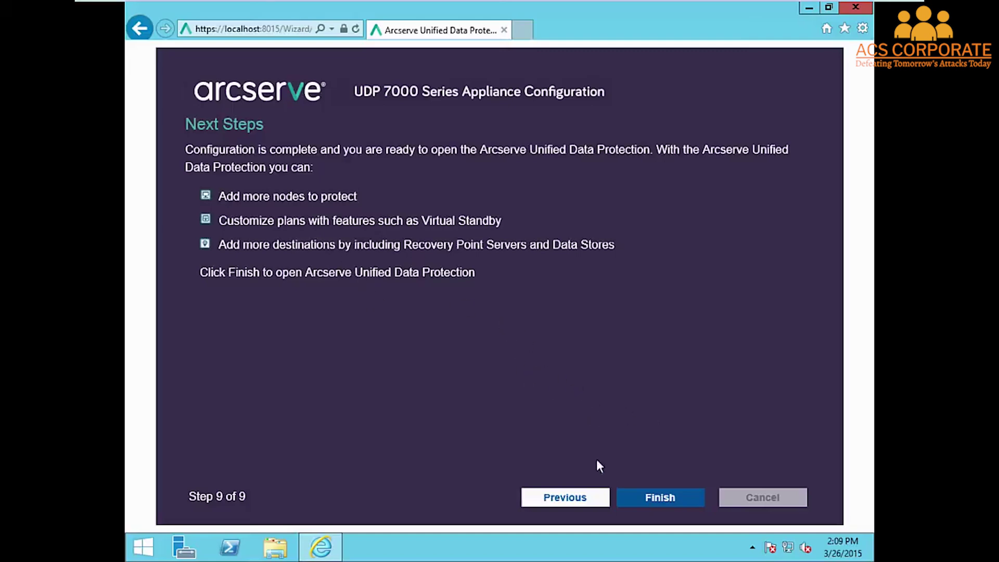
{"action": "left_click", "coordinate": [661, 496]}
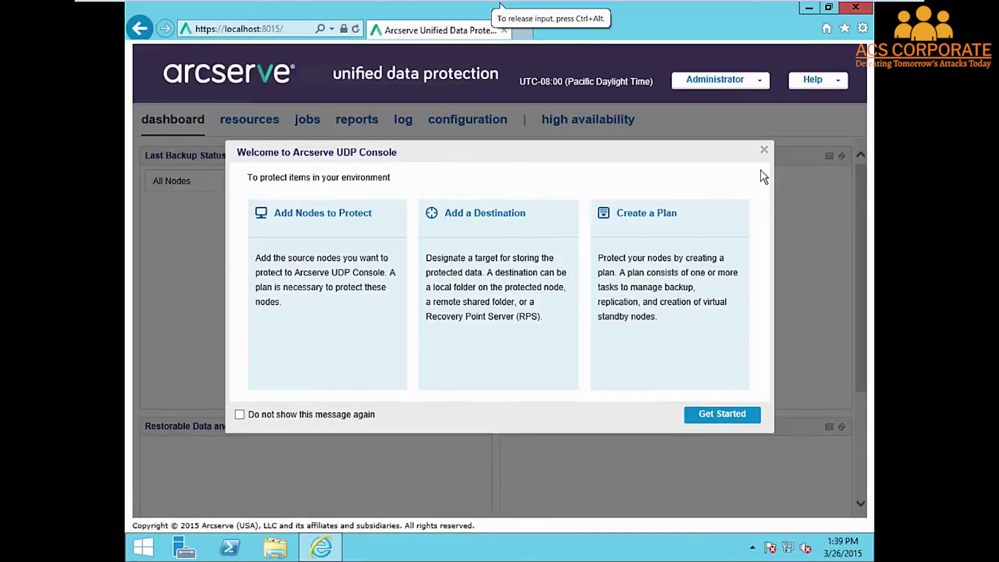
{"action": "left_click", "coordinate": [764, 150]}
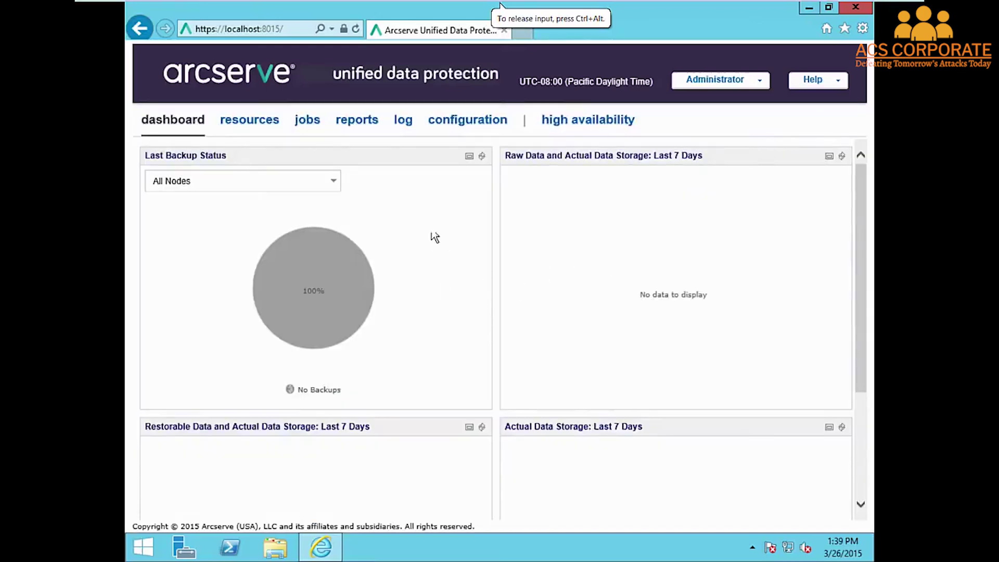
Open the list of all plans in the console's resources
{"action": "left_click", "coordinate": [255, 125]}
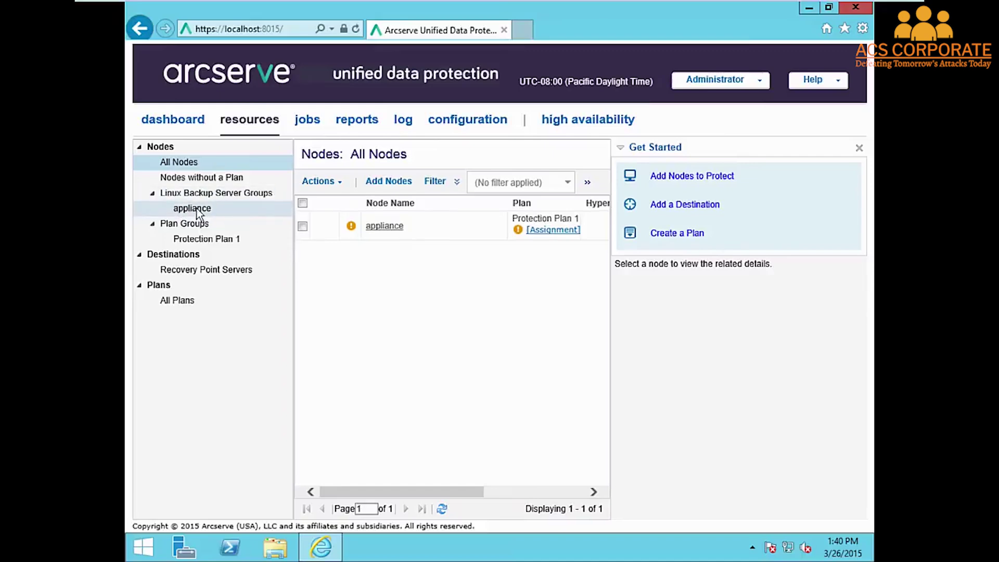
{"action": "left_click", "coordinate": [178, 301]}
Start a new plan with a Backup: Agent-Based Linux task, view its source and destination settings, and discard the plan
{"action": "left_click", "coordinate": [405, 180]}
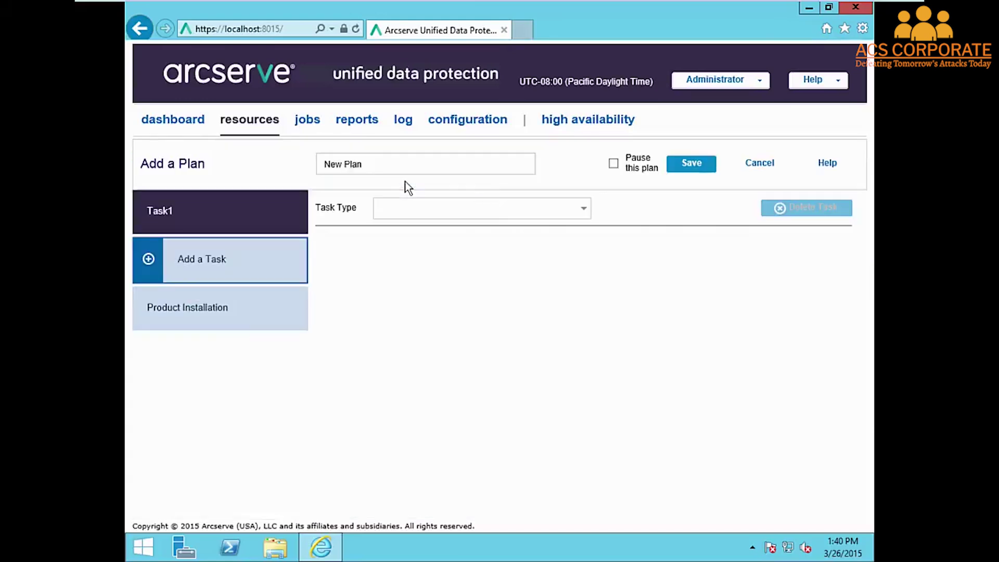
{"action": "left_click", "coordinate": [584, 209]}
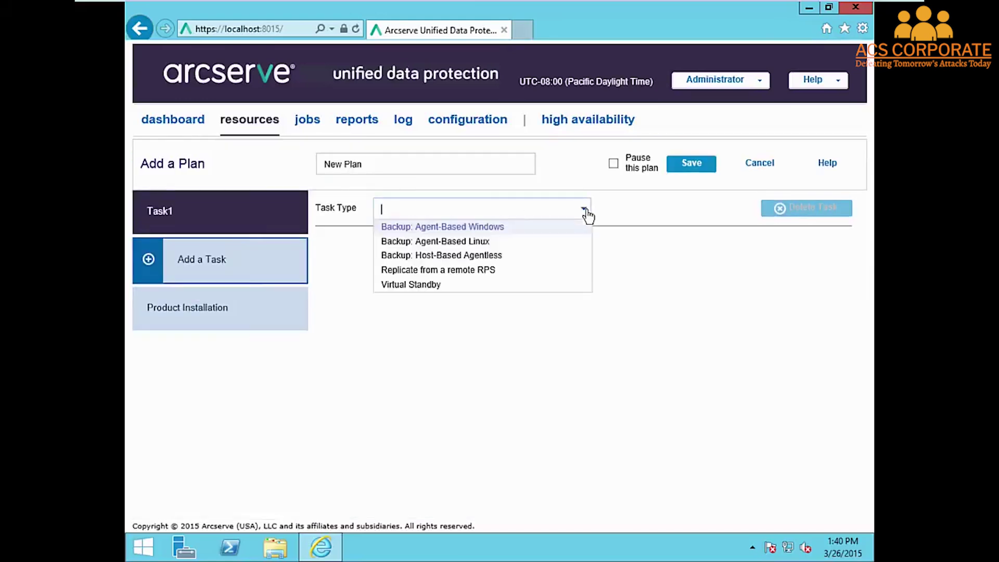
{"action": "left_click", "coordinate": [447, 242]}
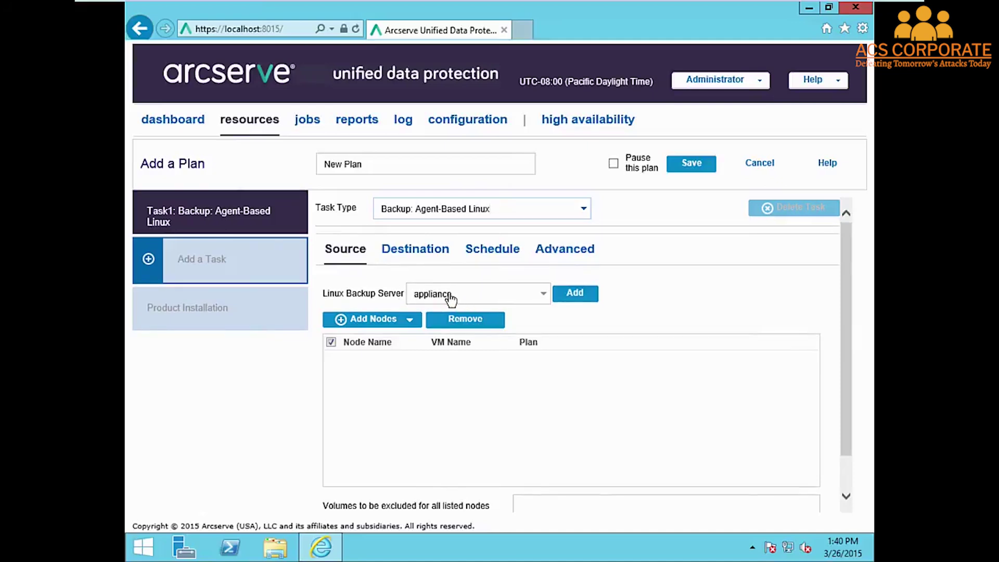
{"action": "left_click", "coordinate": [411, 251]}
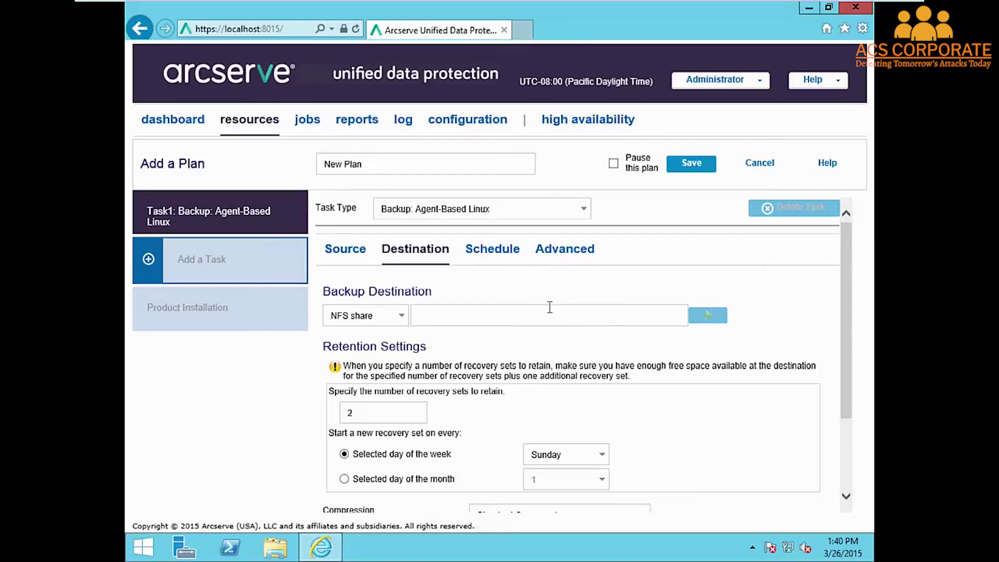
{"action": "left_click", "coordinate": [759, 165]}
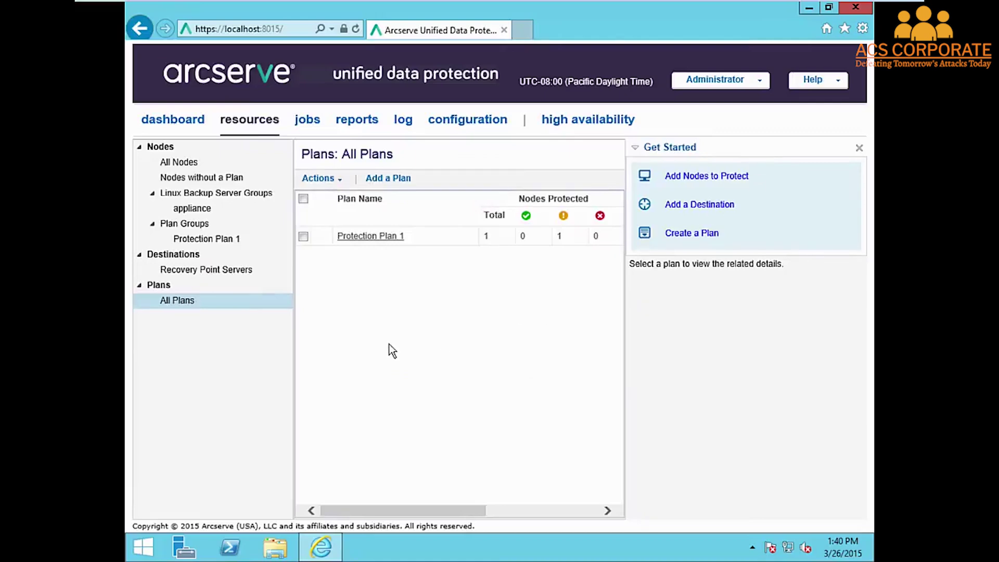
Open Protection Plan 1 for modification and add a second task of type Virtual Standby
{"action": "left_click", "coordinate": [370, 238]}
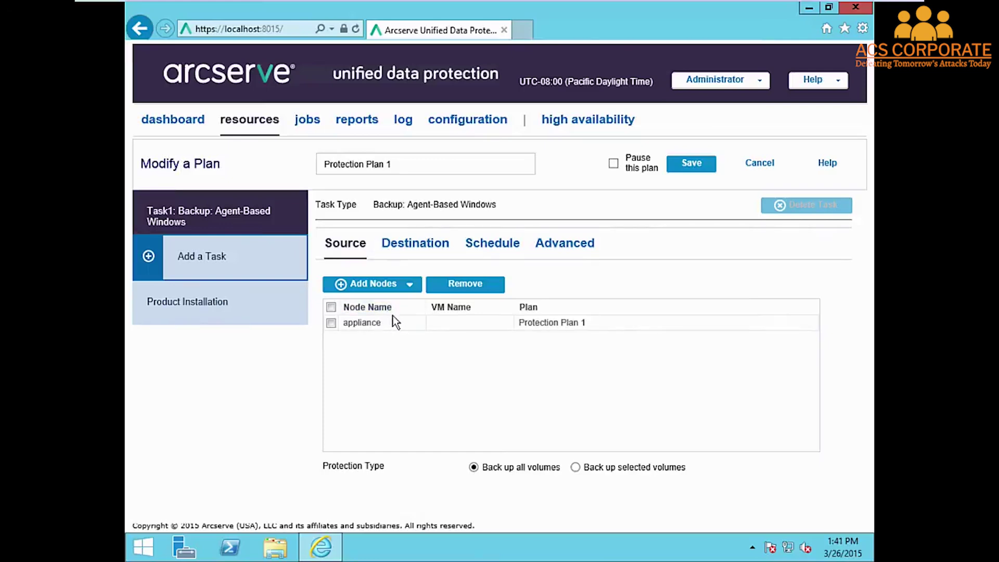
{"action": "left_click", "coordinate": [214, 263]}
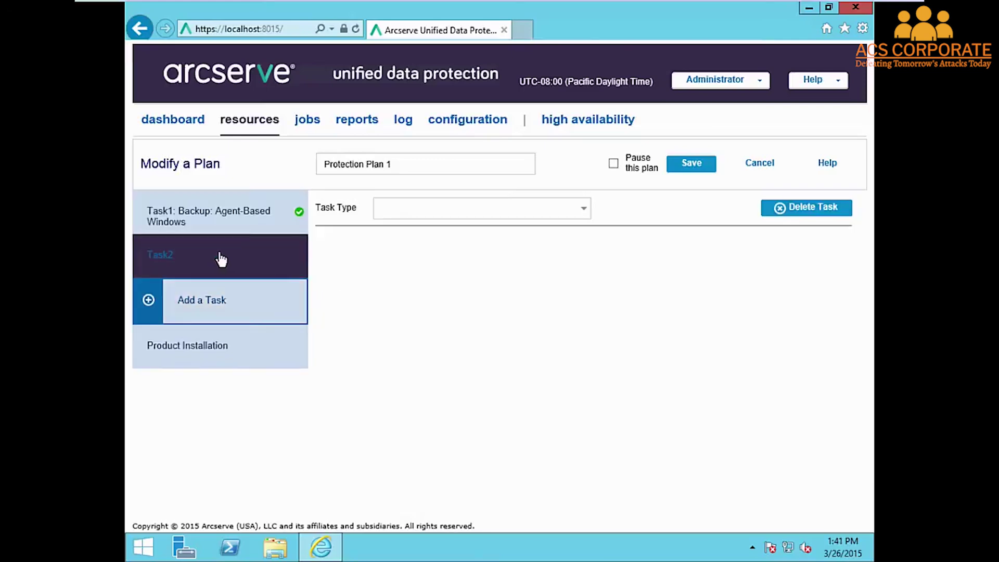
{"action": "left_click", "coordinate": [583, 210]}
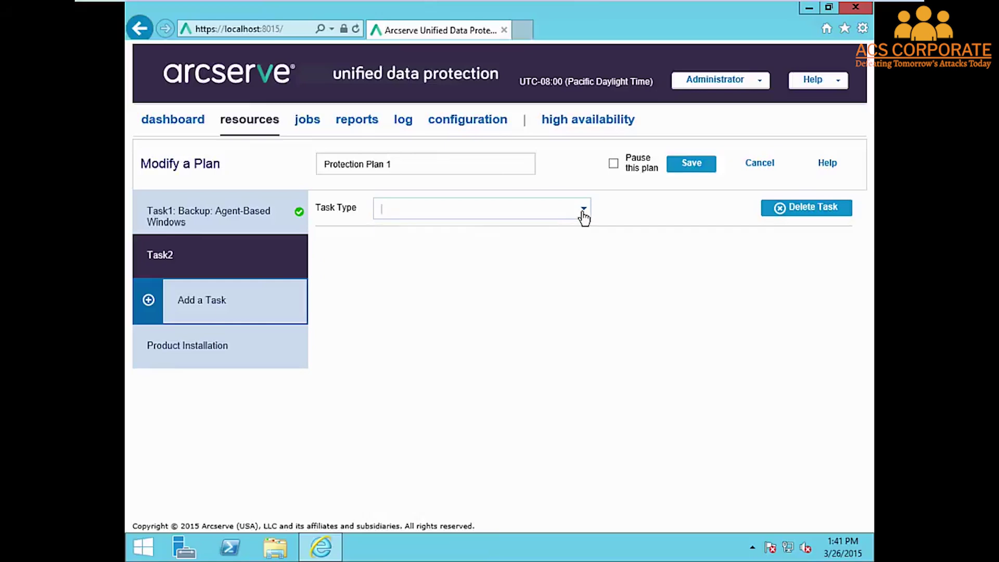
{"action": "left_click", "coordinate": [410, 241]}
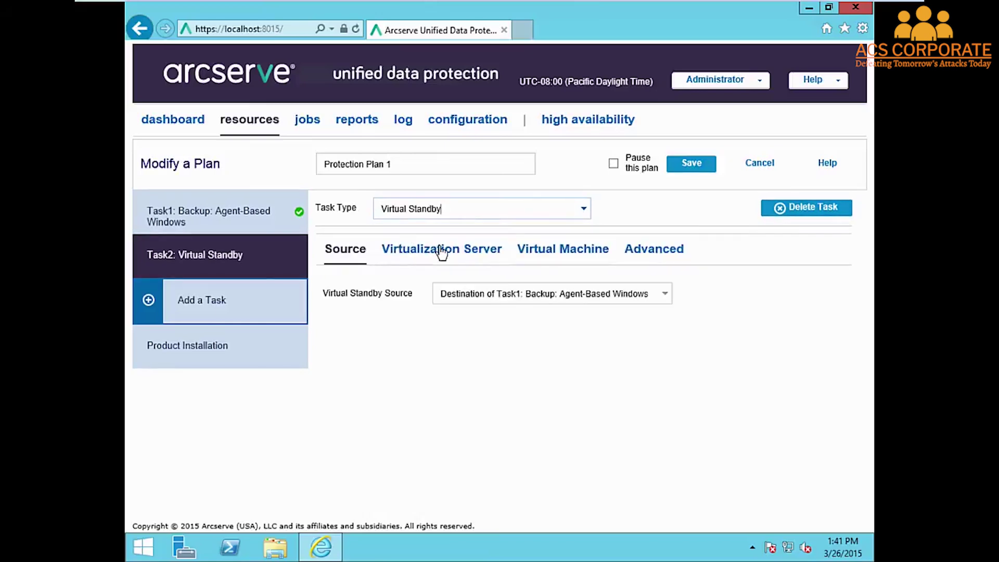
Set the standby task's virtualization server to Hyper-V host appliance with the account password and HTTPS protocol, and connect to it
{"action": "left_click", "coordinate": [416, 248]}
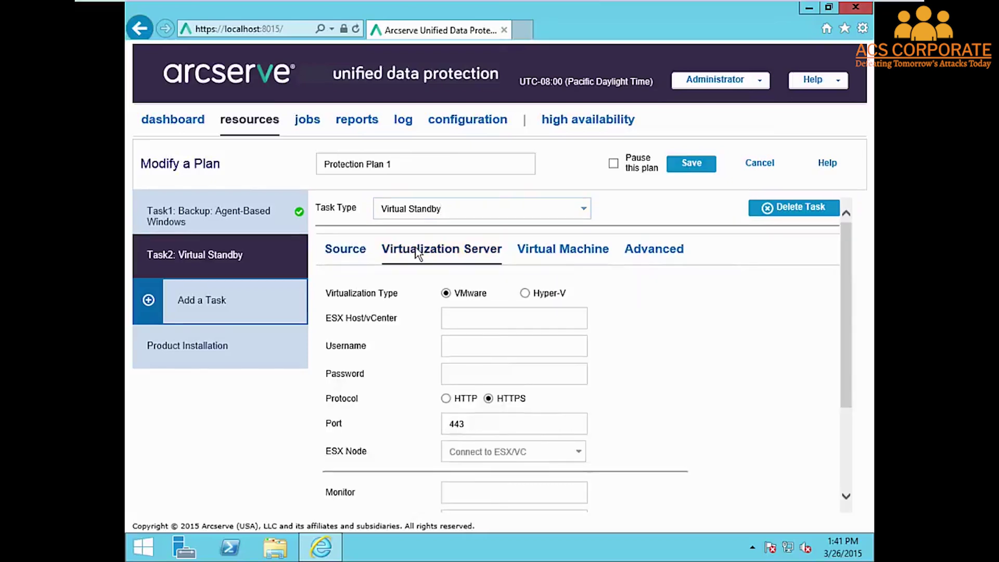
{"action": "left_click", "coordinate": [524, 293]}
{"action": "left_click", "coordinate": [505, 316]}
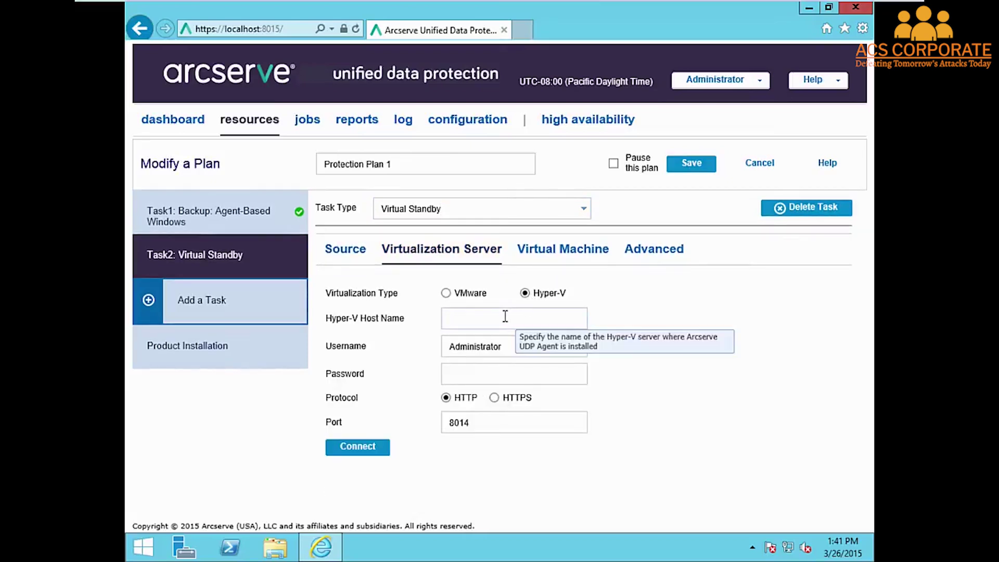
{"action": "type", "text": "appliance"}
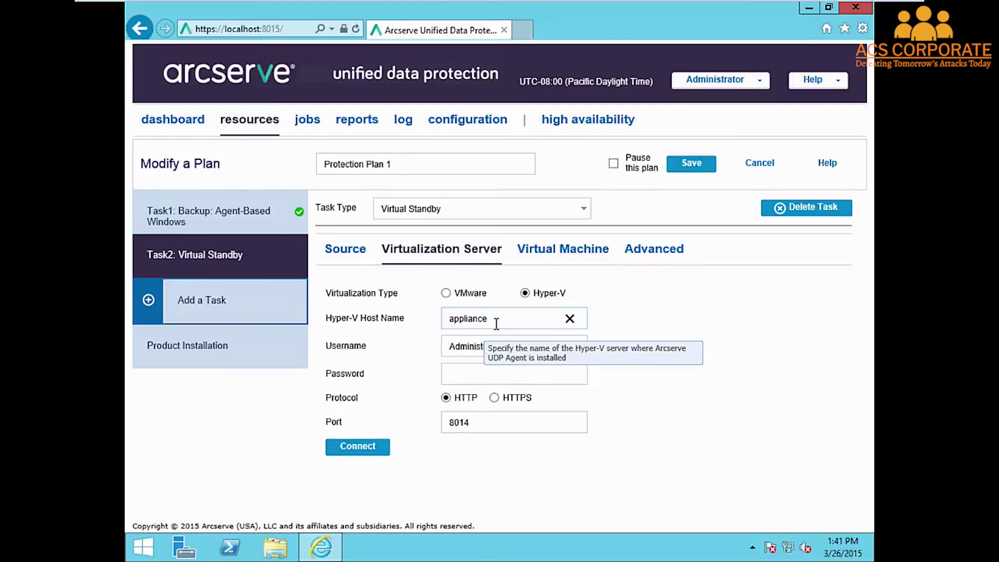
{"action": "left_click", "coordinate": [471, 375]}
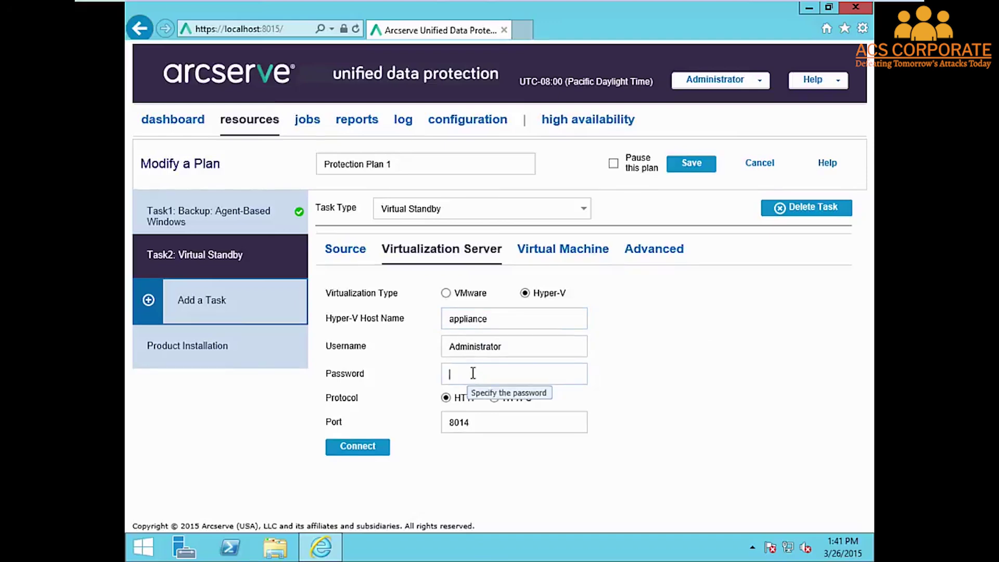
{"action": "type", "text": "••••"}
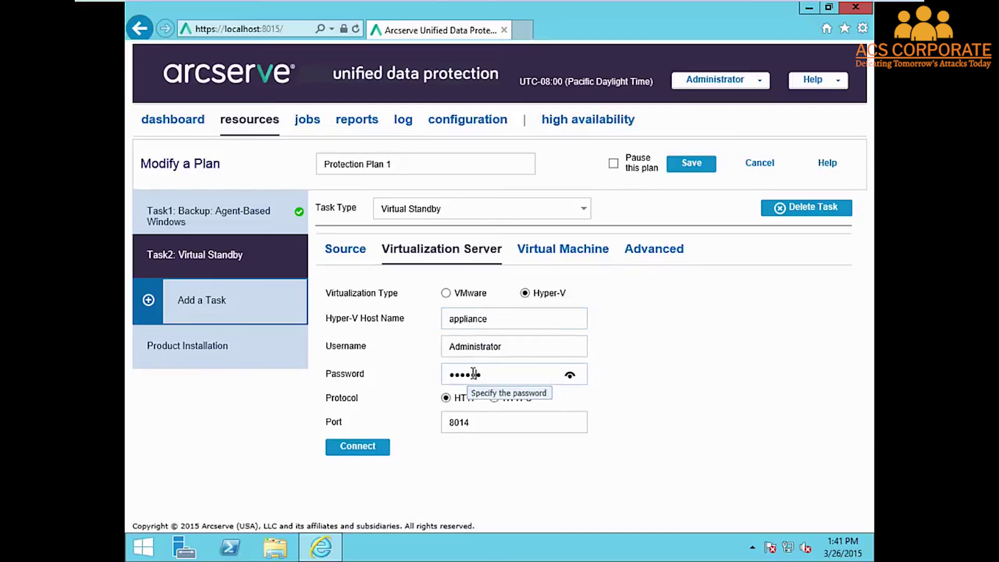
{"action": "type", "text": "•••••"}
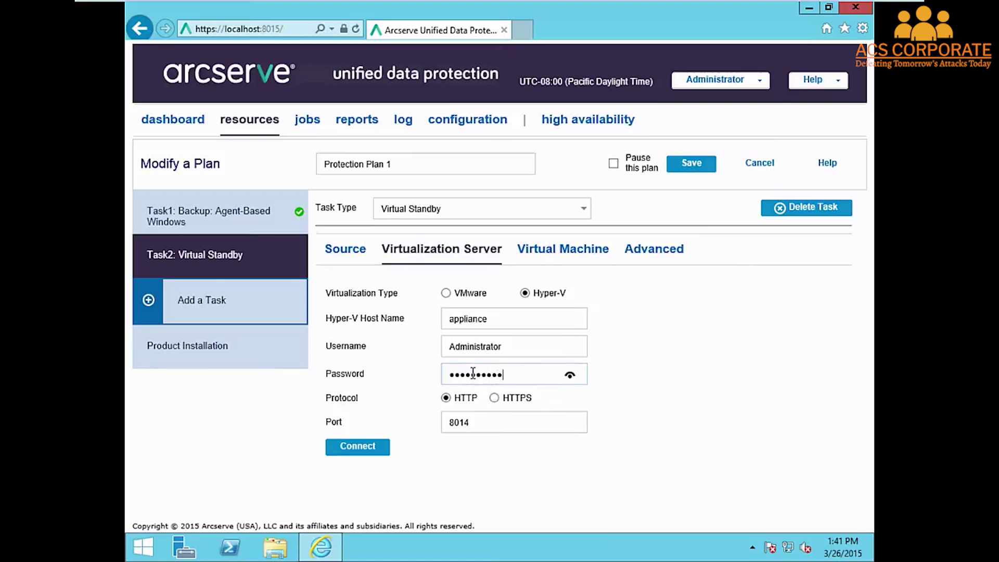
{"action": "left_click", "coordinate": [494, 397]}
{"action": "left_click", "coordinate": [362, 451]}
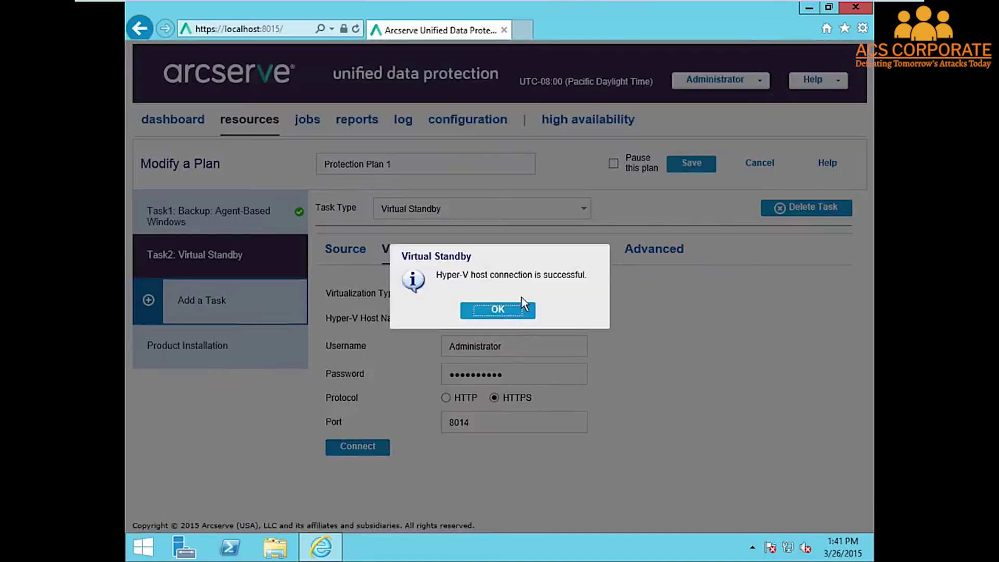
{"action": "left_click", "coordinate": [511, 314]}
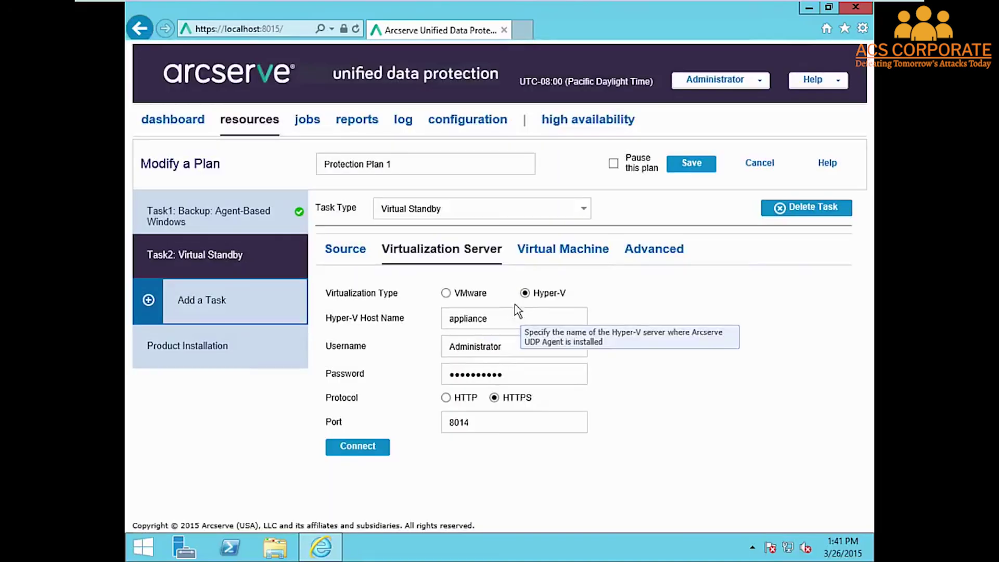
Review the standby task's virtual machine settings, including basic settings, disk path and networks
{"action": "left_click", "coordinate": [549, 249]}
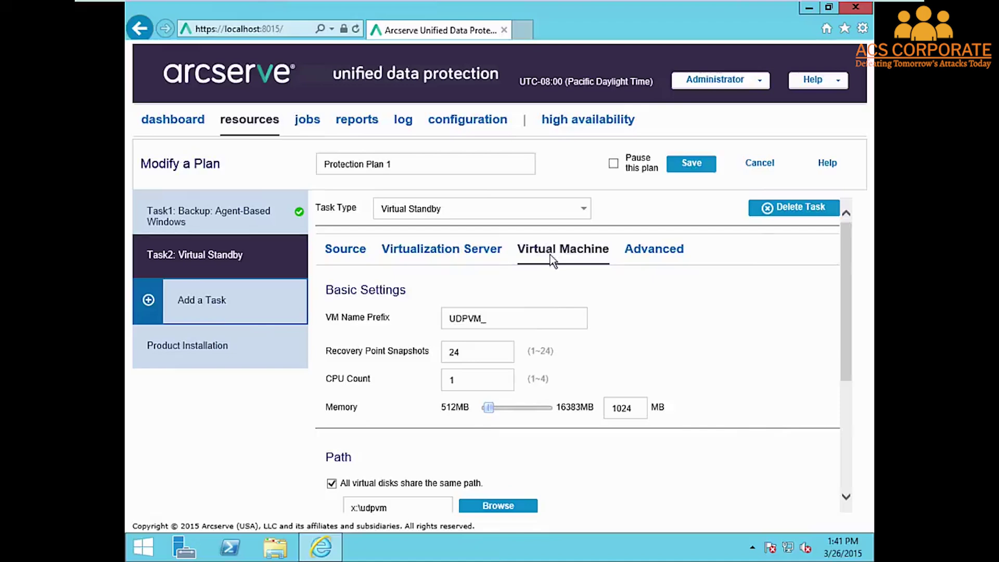
{"action": "left_click_drag", "start_coordinate": [843, 264], "coordinate": [836, 329]}
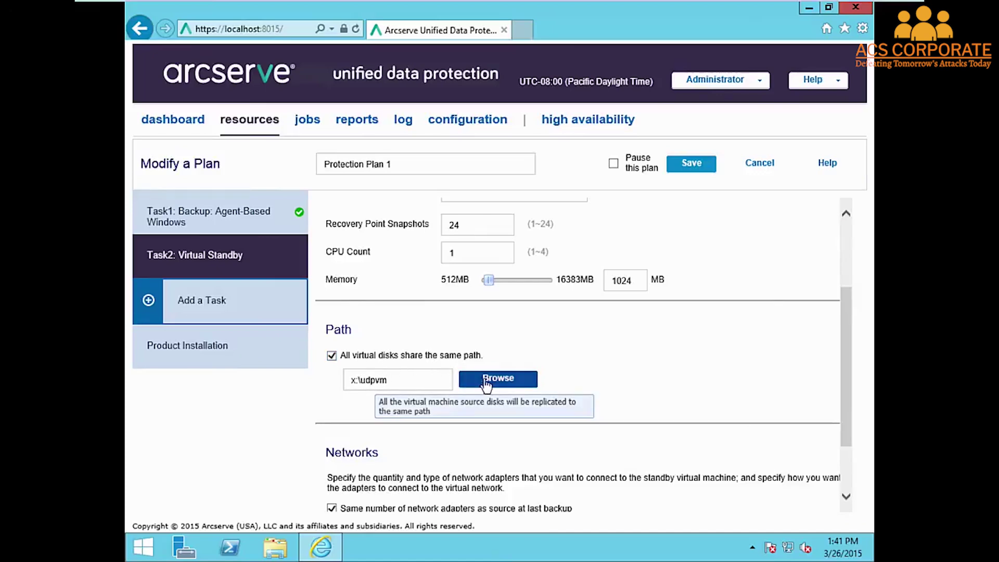
{"action": "left_click_drag", "start_coordinate": [847, 346], "coordinate": [851, 281]}
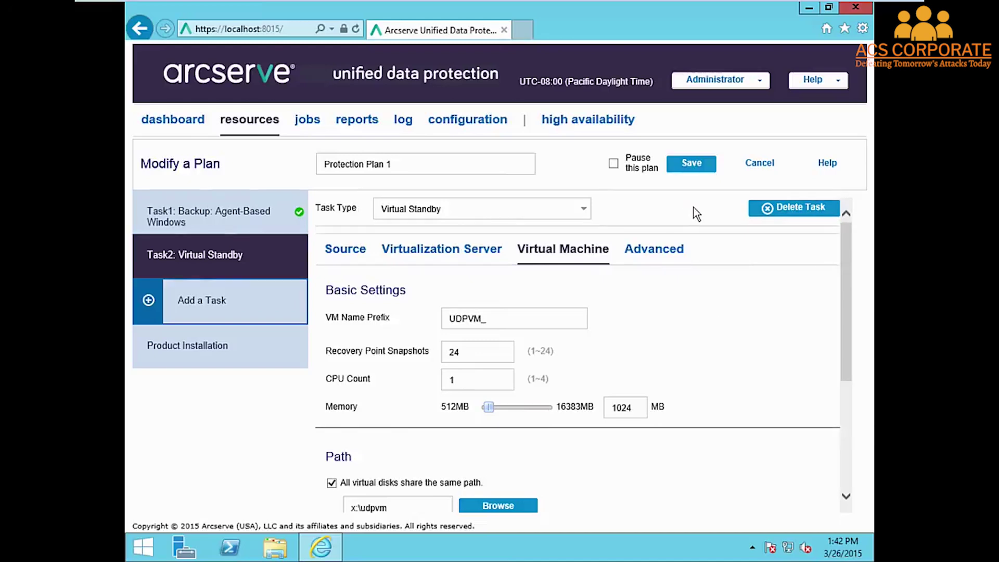
Minimize the UDP console and launch the CA ARCserve Backup Manager from the installed Windows apps
{"action": "left_click", "coordinate": [809, 8]}
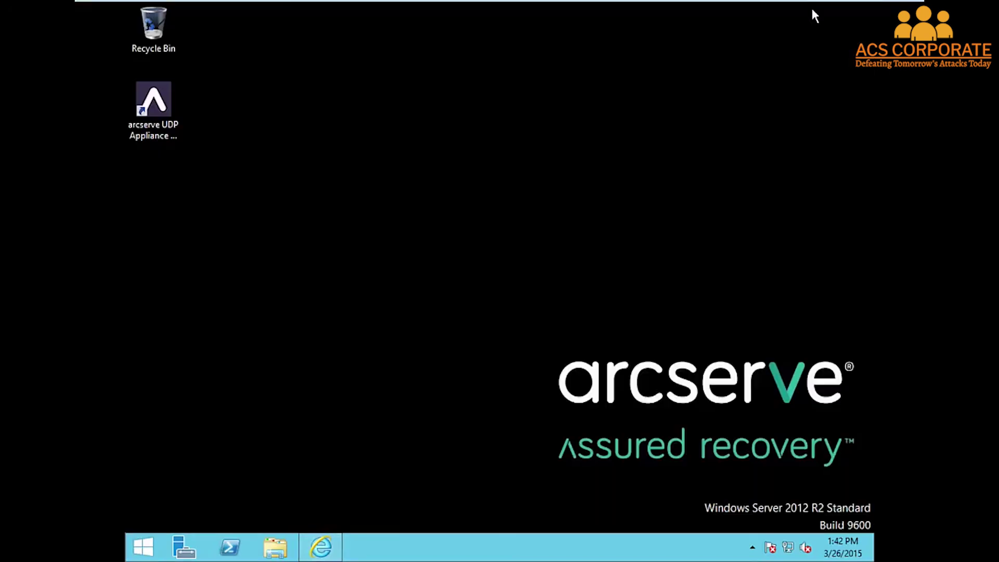
{"action": "left_click", "coordinate": [146, 549]}
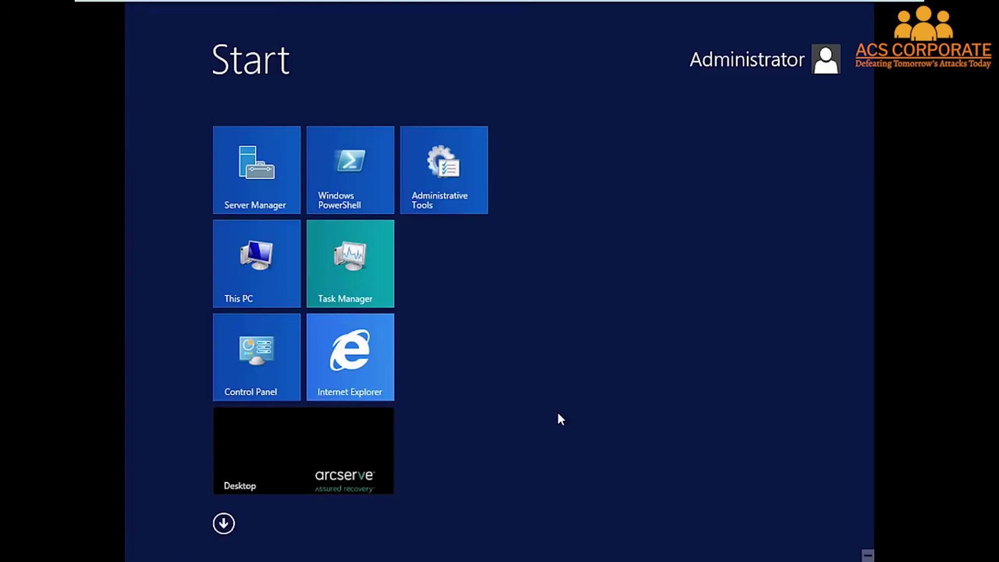
{"action": "left_click", "coordinate": [221, 524]}
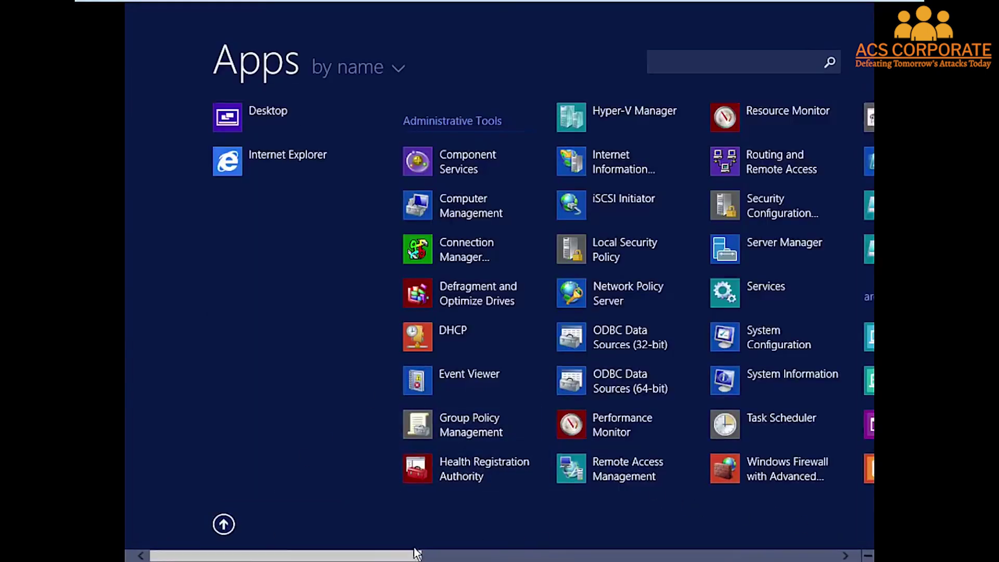
{"action": "left_click_drag", "start_coordinate": [386, 556], "coordinate": [519, 559]}
{"action": "left_click", "coordinate": [716, 209]}
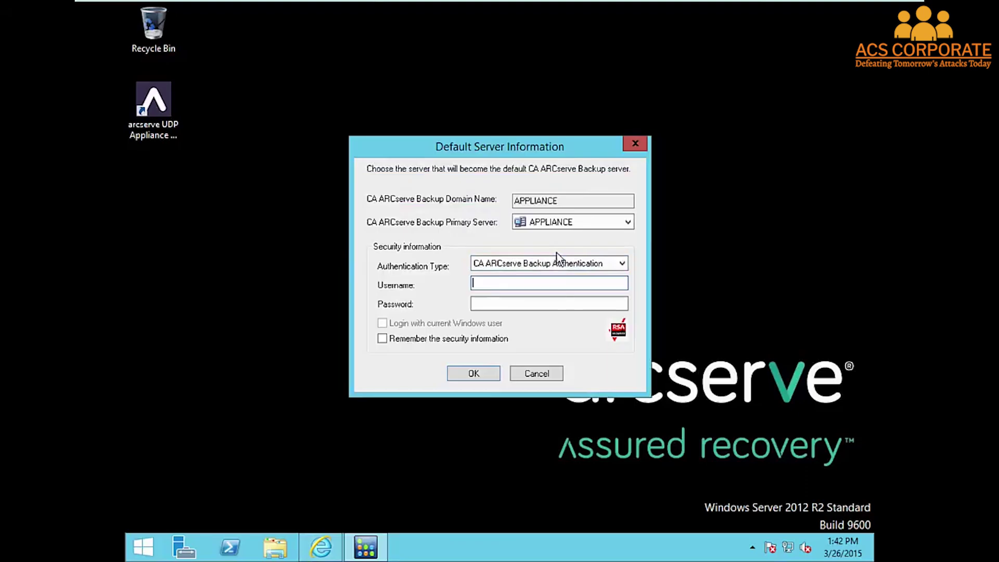
Log in to the default server APPLIANCE using Windows Authentication with the current Windows user
{"action": "left_click", "coordinate": [624, 263]}
{"action": "left_click", "coordinate": [587, 285]}
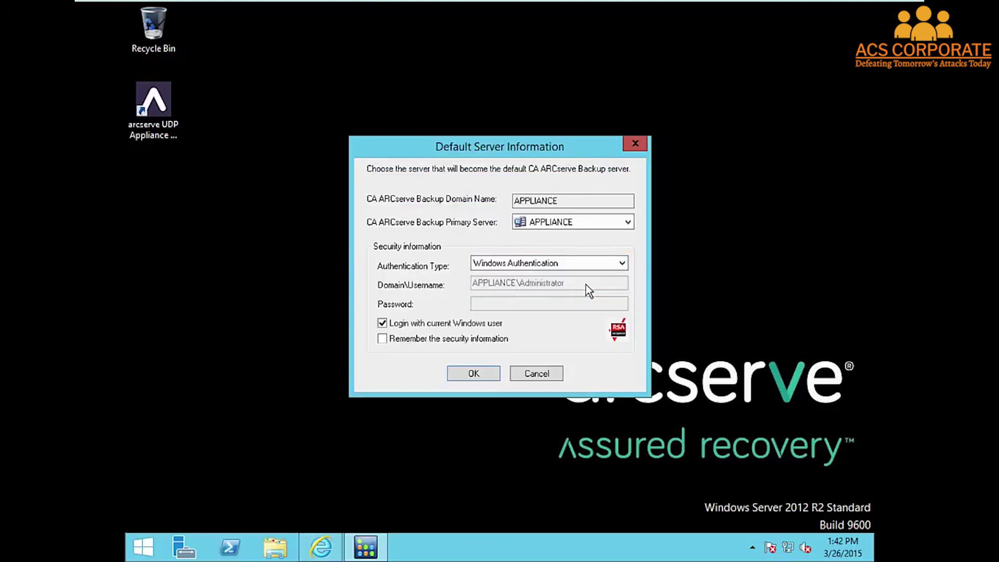
{"action": "left_click", "coordinate": [474, 373]}
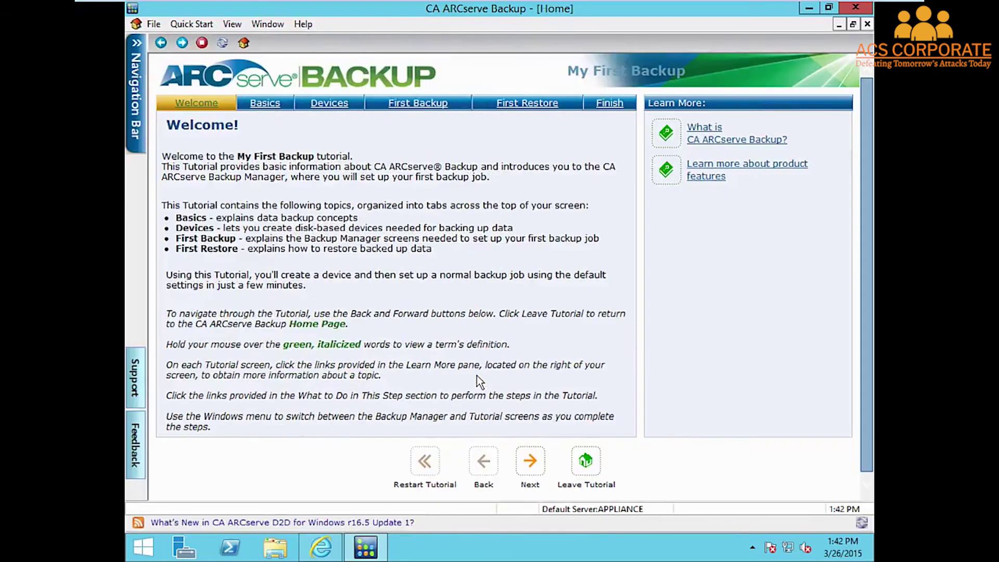
Skip to the end of the My First Backup tutorial, open the backup job's source selection and widen its tree
{"action": "left_click", "coordinate": [613, 104]}
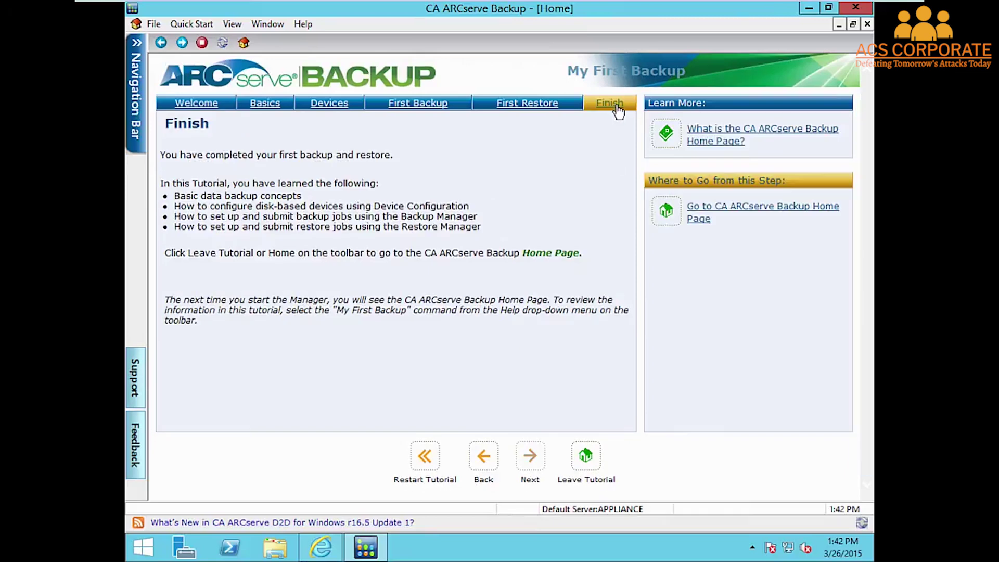
{"action": "left_click", "coordinate": [137, 47]}
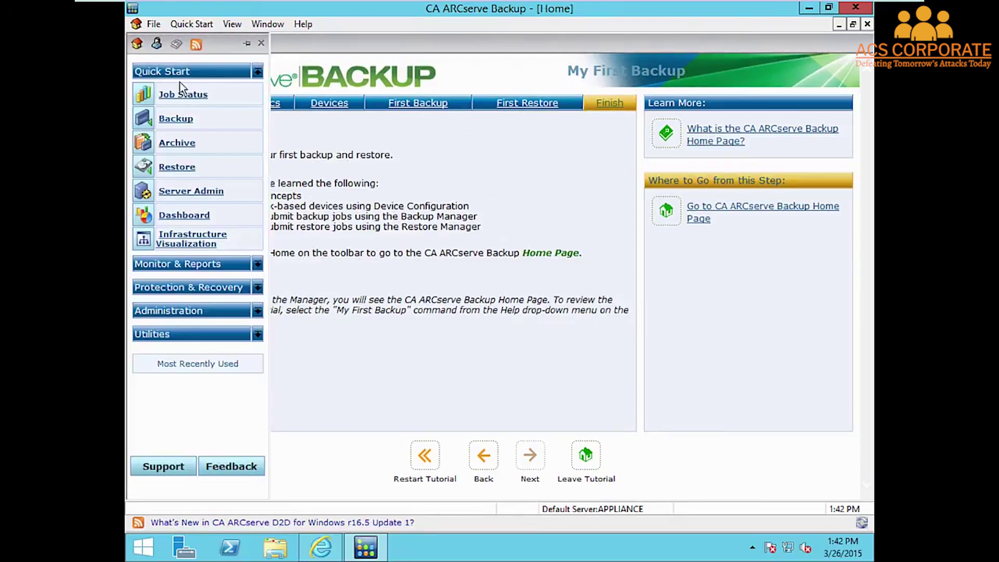
{"action": "left_click", "coordinate": [177, 118]}
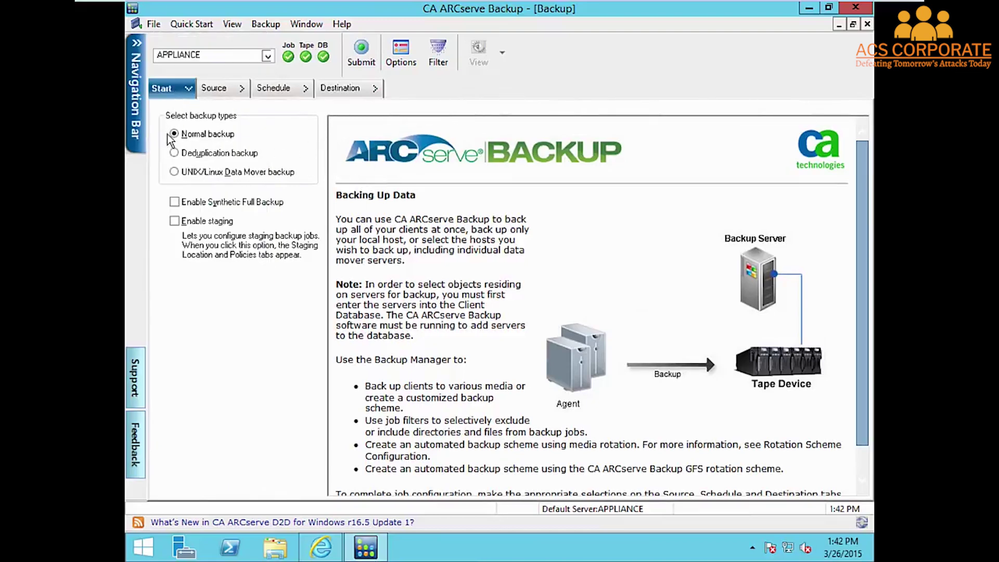
{"action": "left_click", "coordinate": [216, 88]}
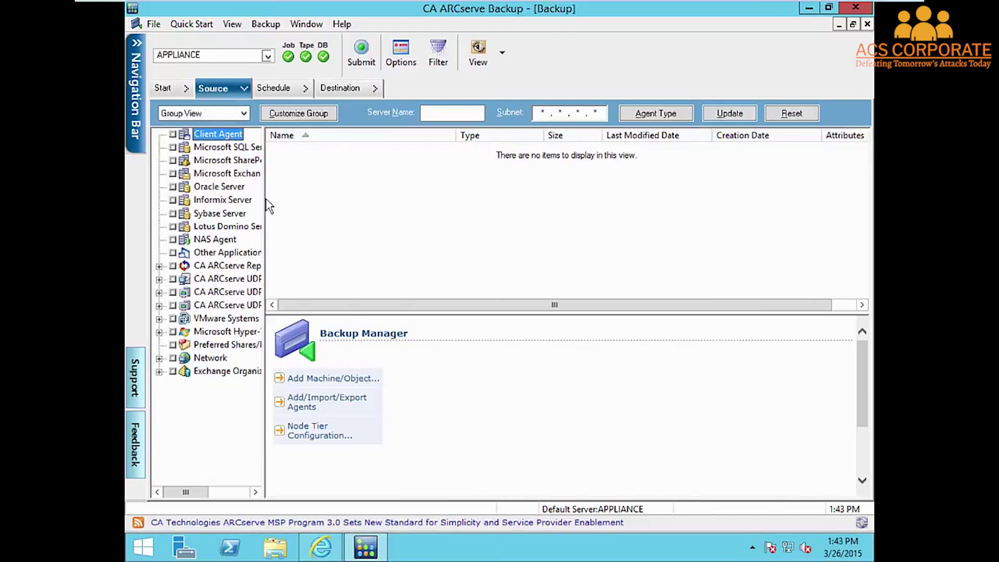
{"action": "left_click_drag", "start_coordinate": [263, 196], "coordinate": [364, 199]}
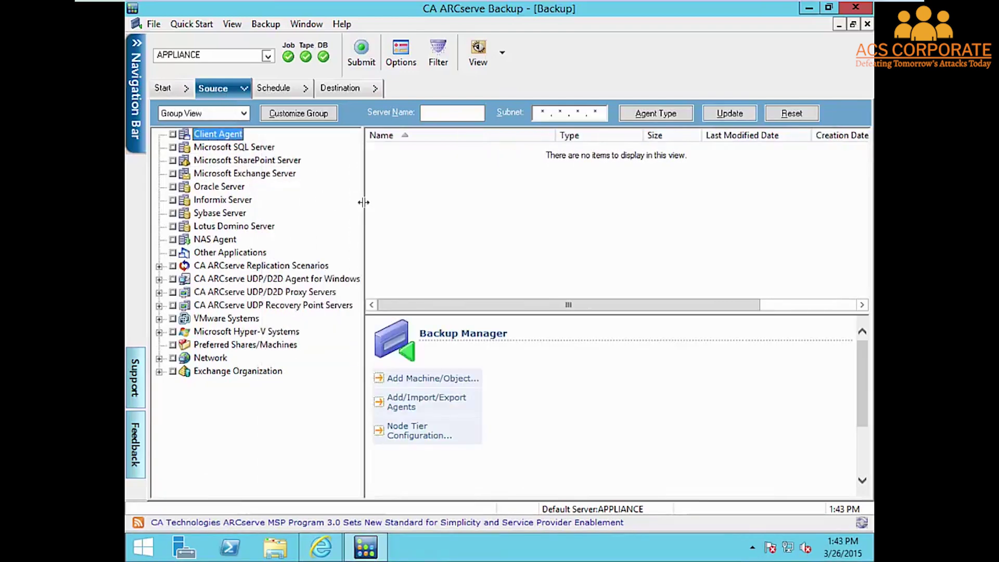
Add an RPS server under CA ARCserve UDP Recovery Point Servers with host name APPLIANCE, username administrator and its password
{"action": "left_click", "coordinate": [247, 306]}
{"action": "right_click", "coordinate": [226, 307]}
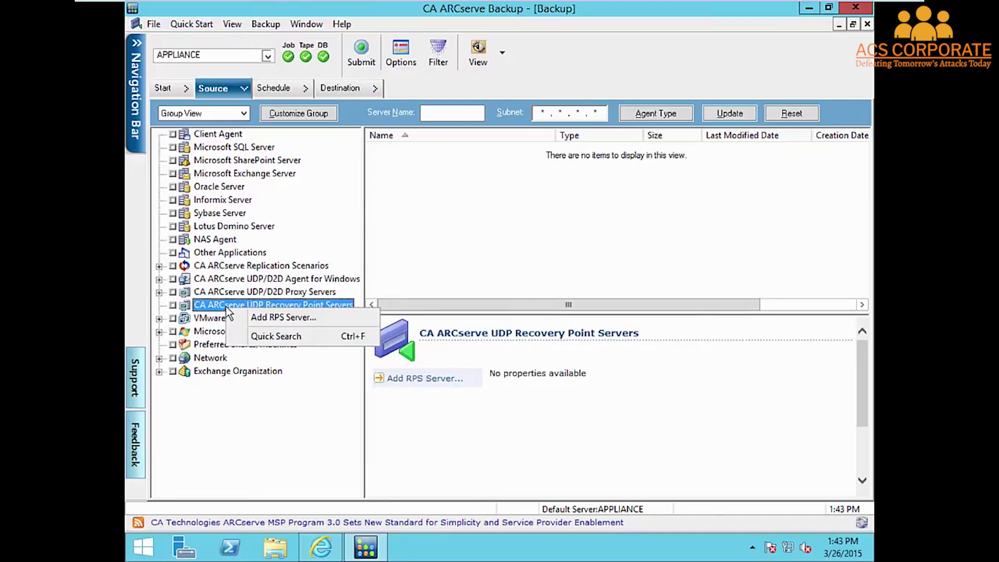
{"action": "left_click", "coordinate": [258, 317]}
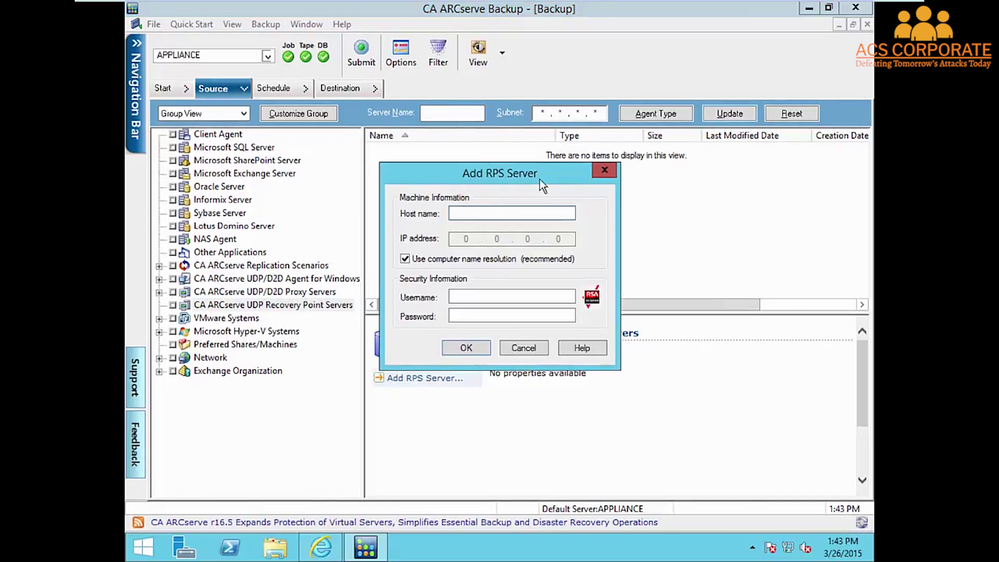
{"action": "type", "text": "APPLIANCE"}
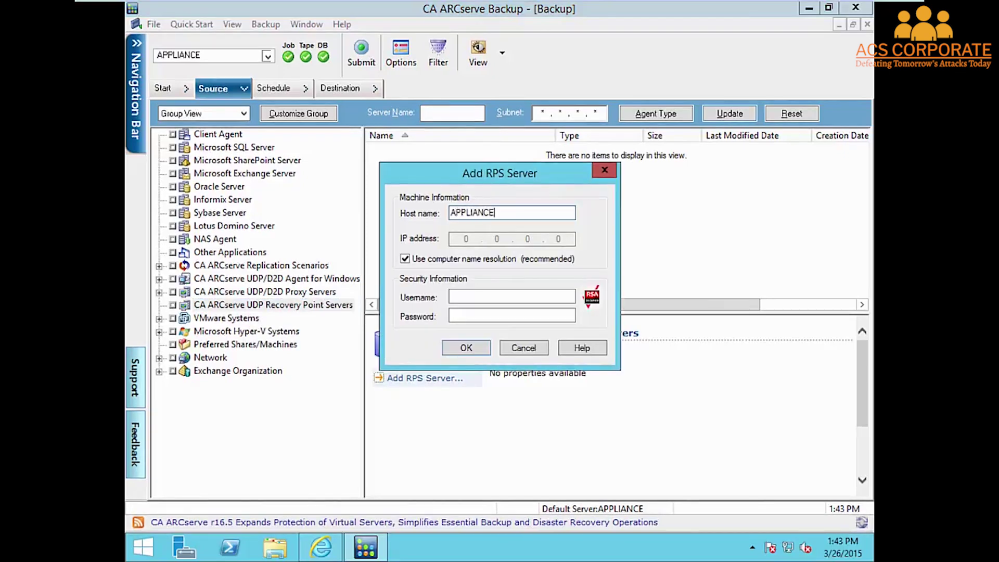
{"action": "left_click", "coordinate": [474, 295]}
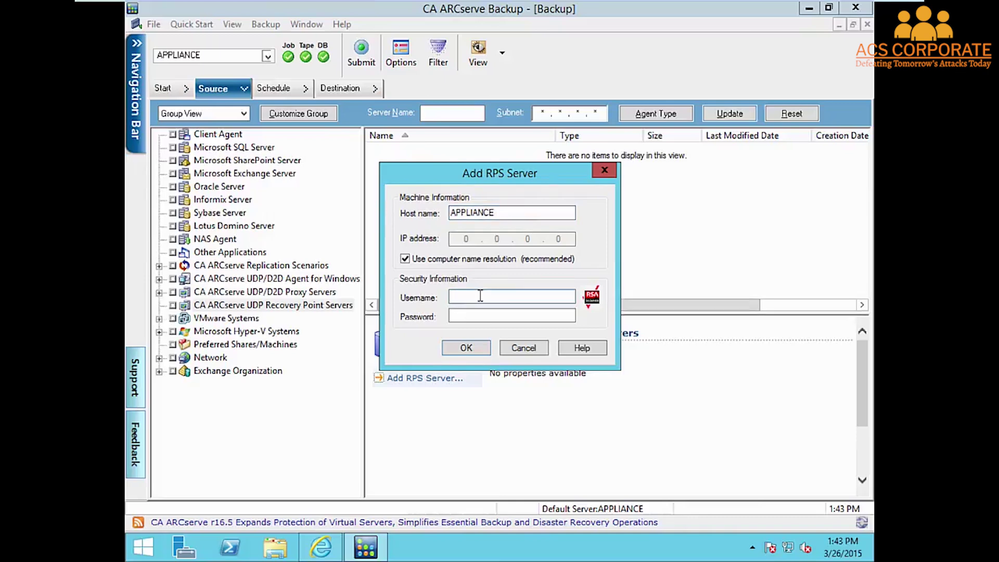
{"action": "type", "text": "administrator"}
{"action": "left_click", "coordinate": [500, 317]}
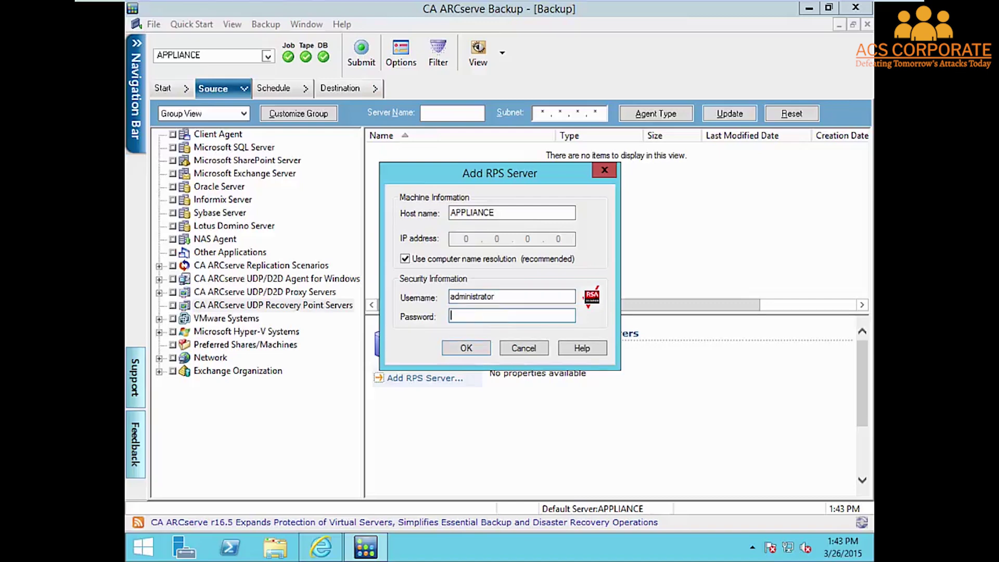
{"action": "type", "text": "***********"}
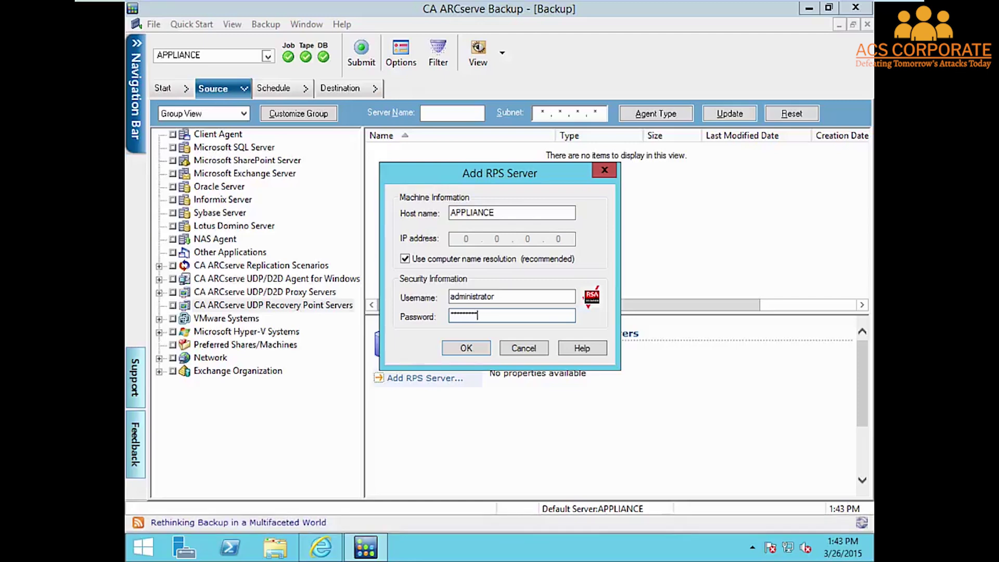
{"action": "left_click", "coordinate": [471, 346]}
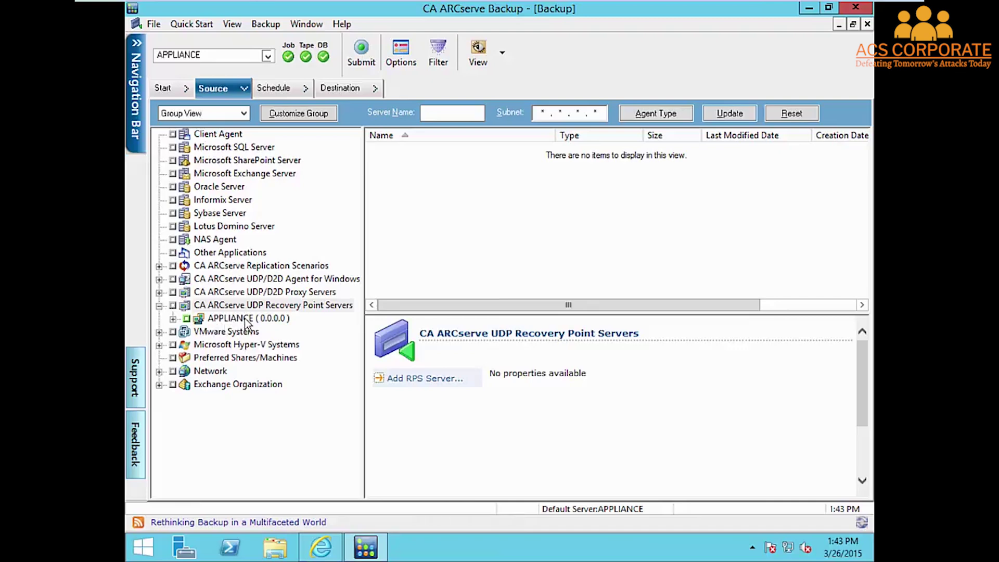
Expand the APPLIANCE recovery point server and view the properties of the node beneath it
{"action": "left_click", "coordinate": [173, 319]}
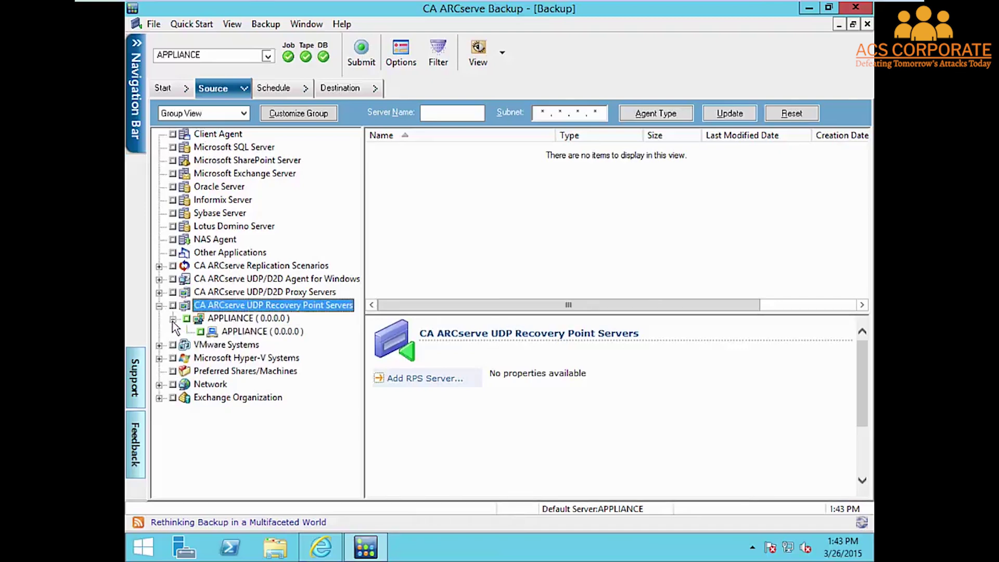
{"action": "left_click", "coordinate": [244, 333]}
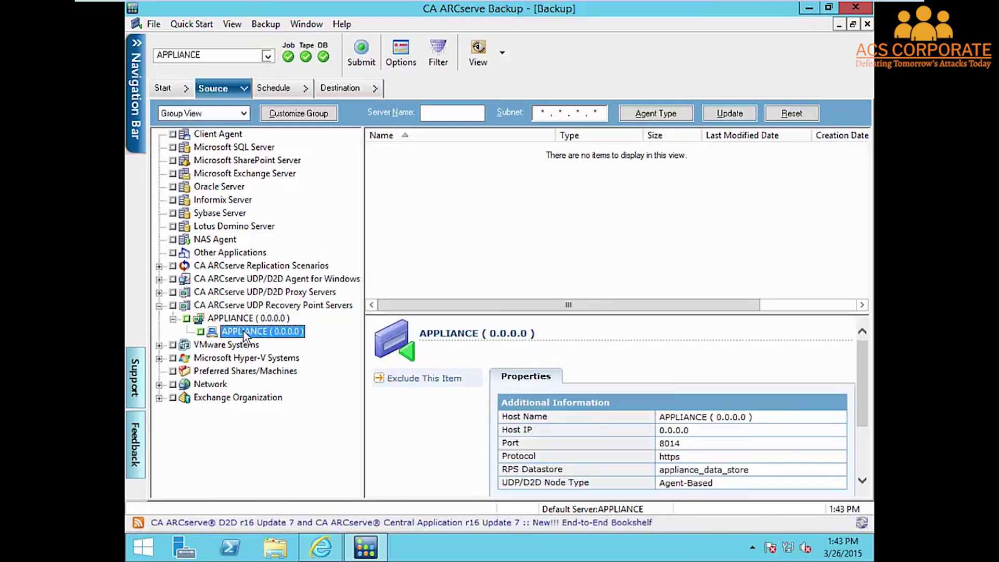